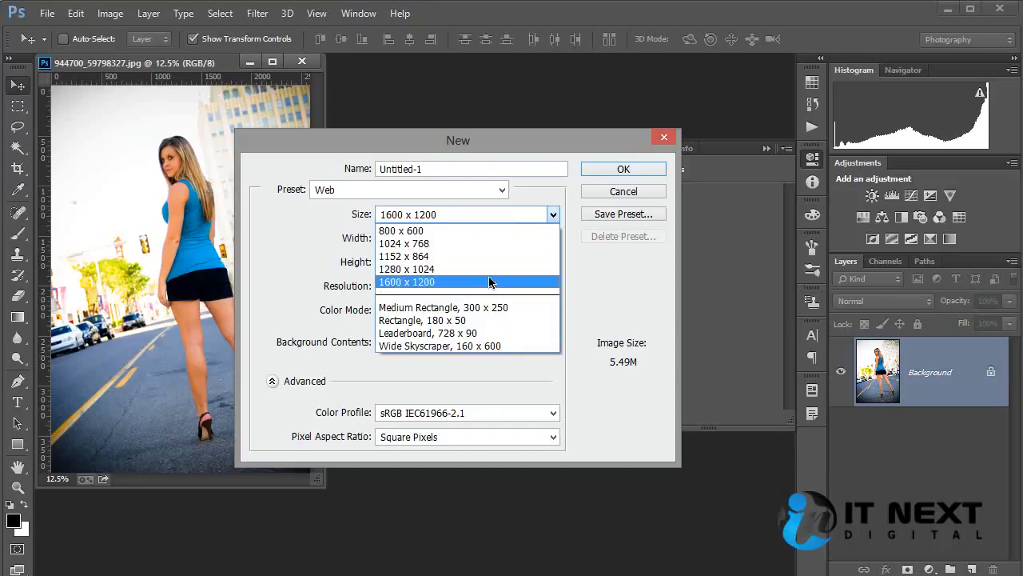
- Create a new Web-preset document of 1600 x 1200 pixels and enlarge its window at 100% zoom
click(489, 281)
click(620, 170)
drag(362, 87, 507, 165)
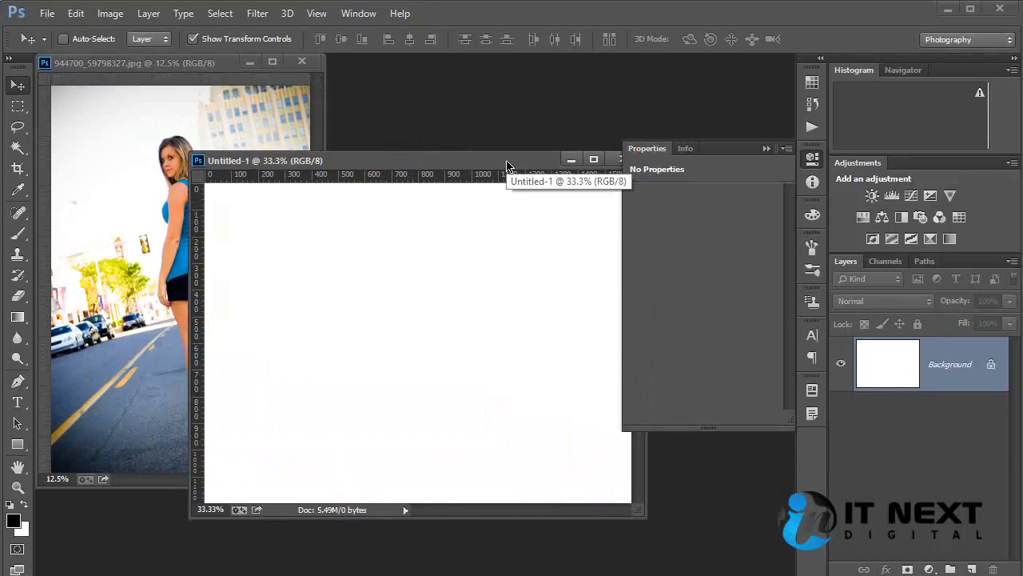
key(ctrl+plus)
click(897, 72)
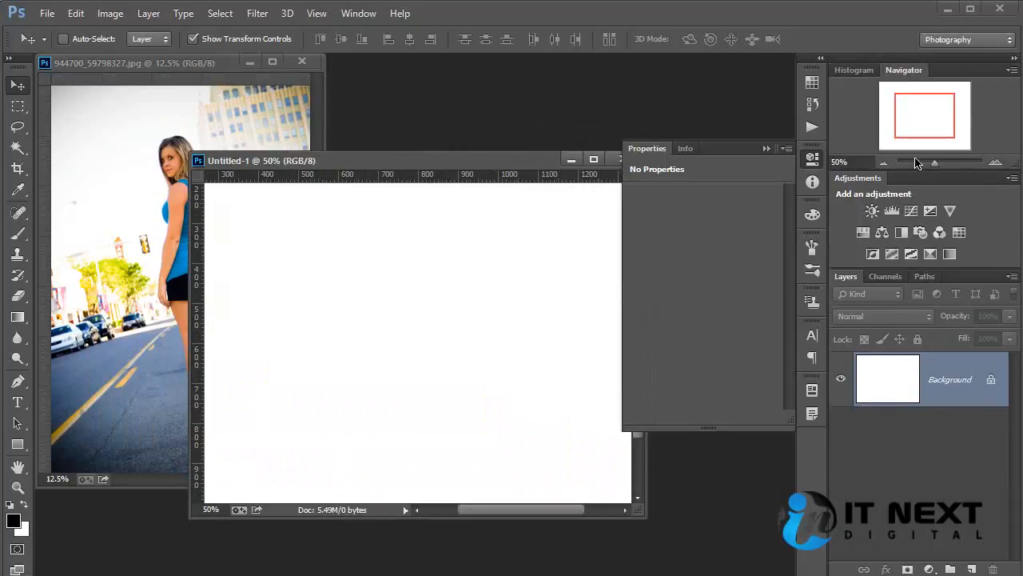
click(998, 162)
click(1001, 163)
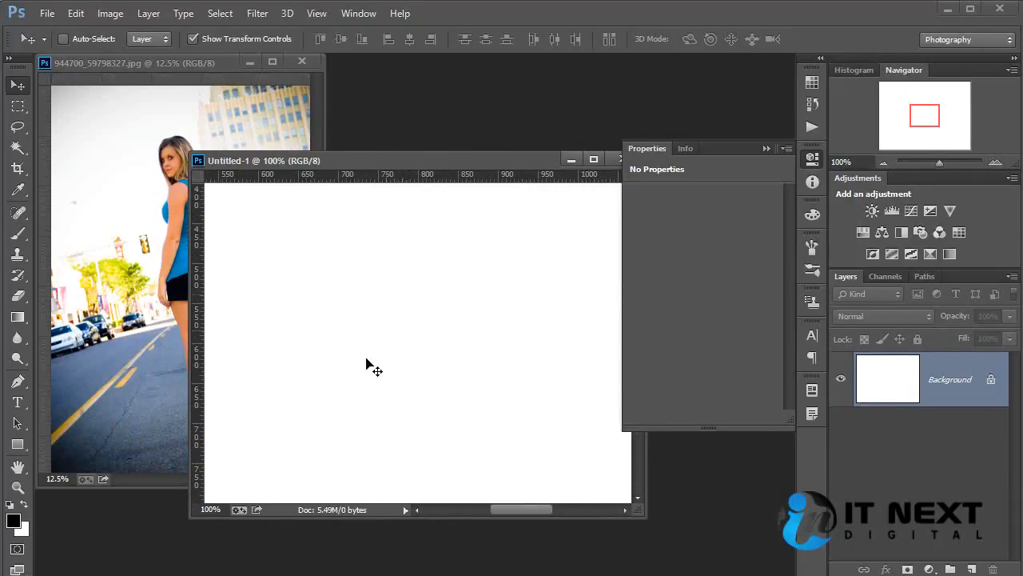
drag(190, 520, 2, 574)
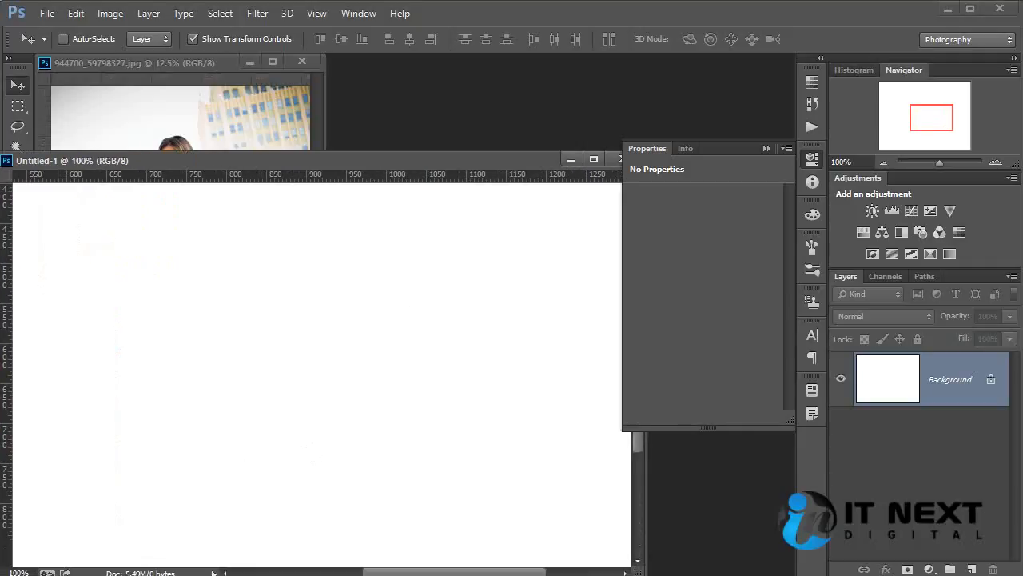
- Copy the street photo of the woman into the new document as its own layer
click(166, 144)
drag(165, 144, 395, 331)
drag(409, 292, 459, 415)
drag(452, 344, 445, 393)
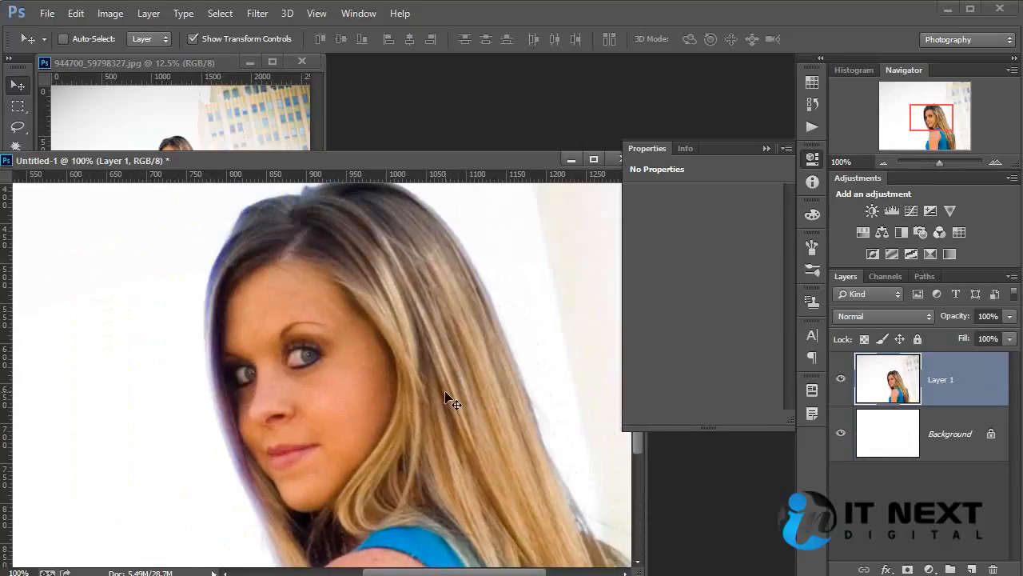
- Scale the photo layer down proportionally to about 998 x 1491 px
key(ctrl+minus)
key(ctrl+minus)
key(ctrl+minus)
key(ctrl+minus)
key(ctrl+minus)
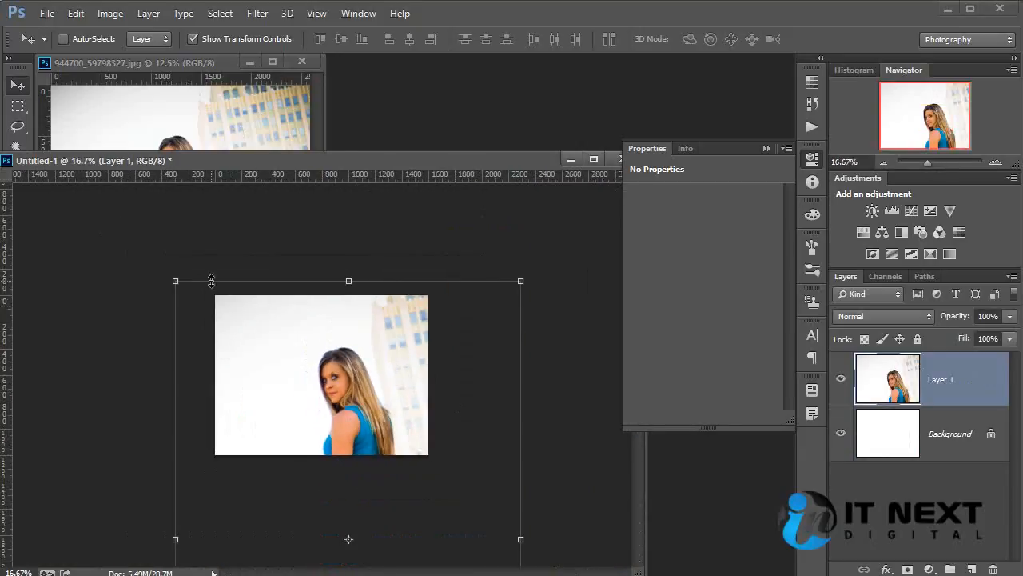
drag(175, 281, 372, 336)
key(ctrl+plus)
key(Return)
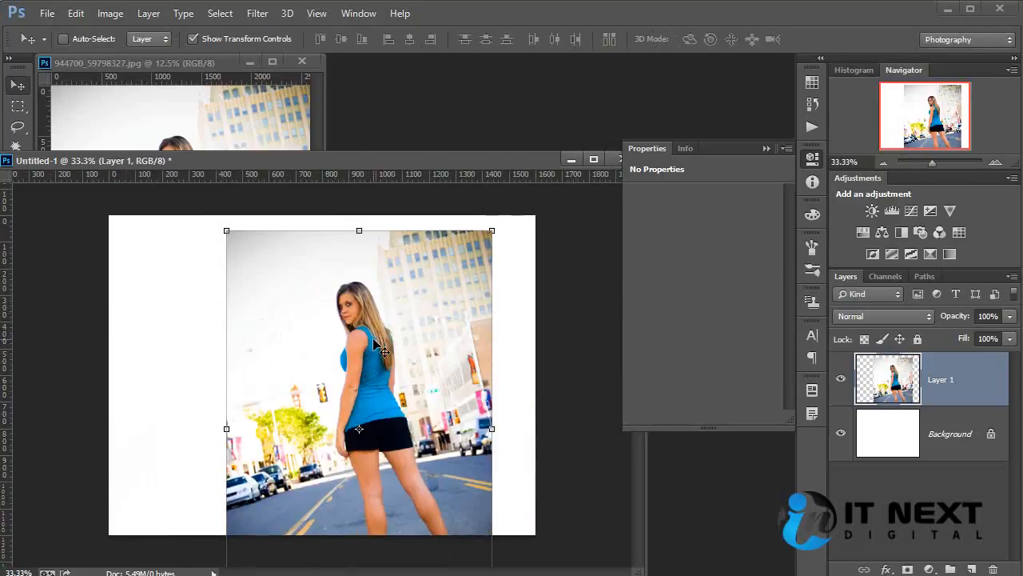
- Convert Layer 1 with the photo to a smart object
right_click(977, 379)
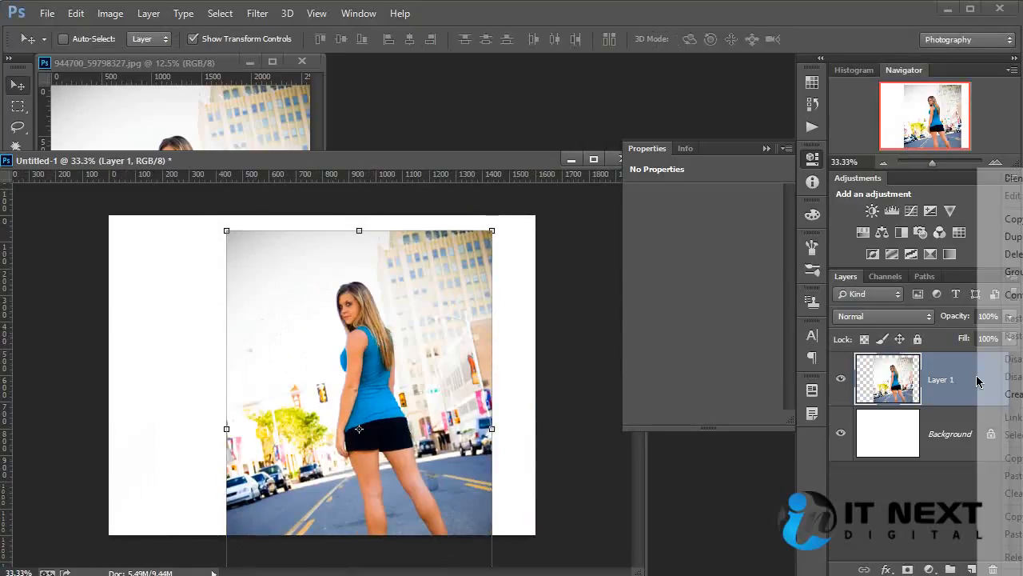
click(1011, 298)
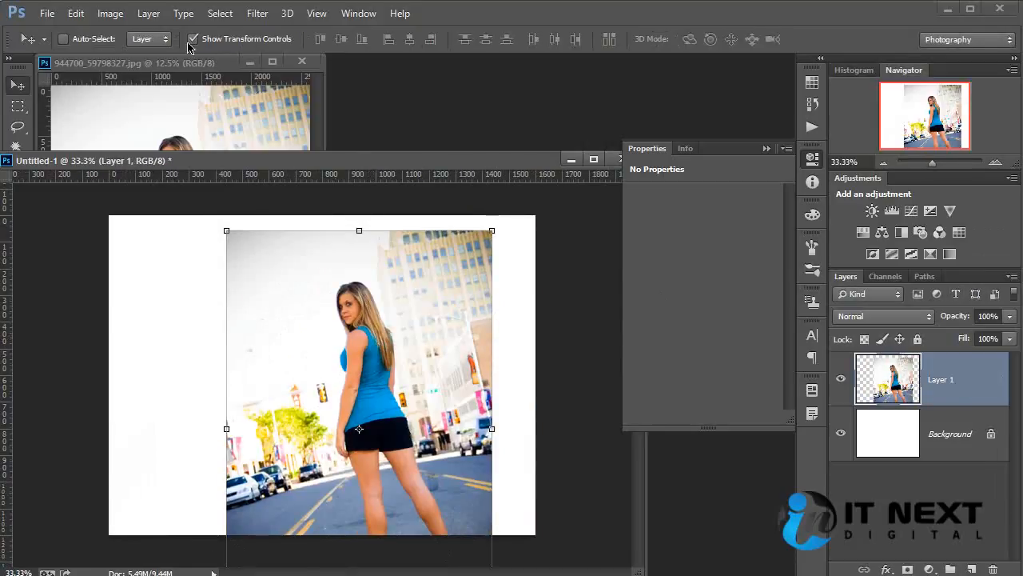
click(149, 13)
mouse_move(233, 260)
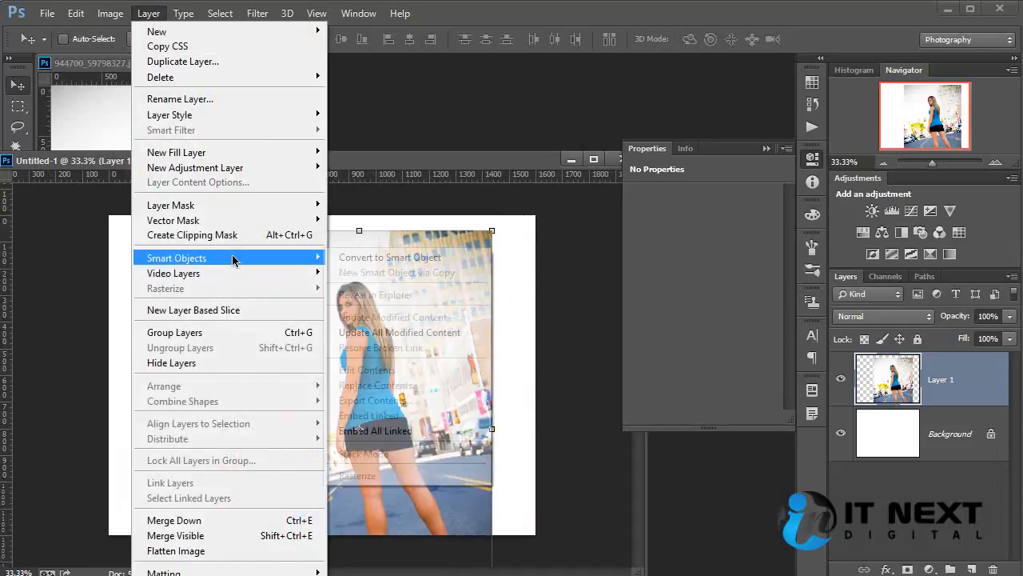
click(449, 262)
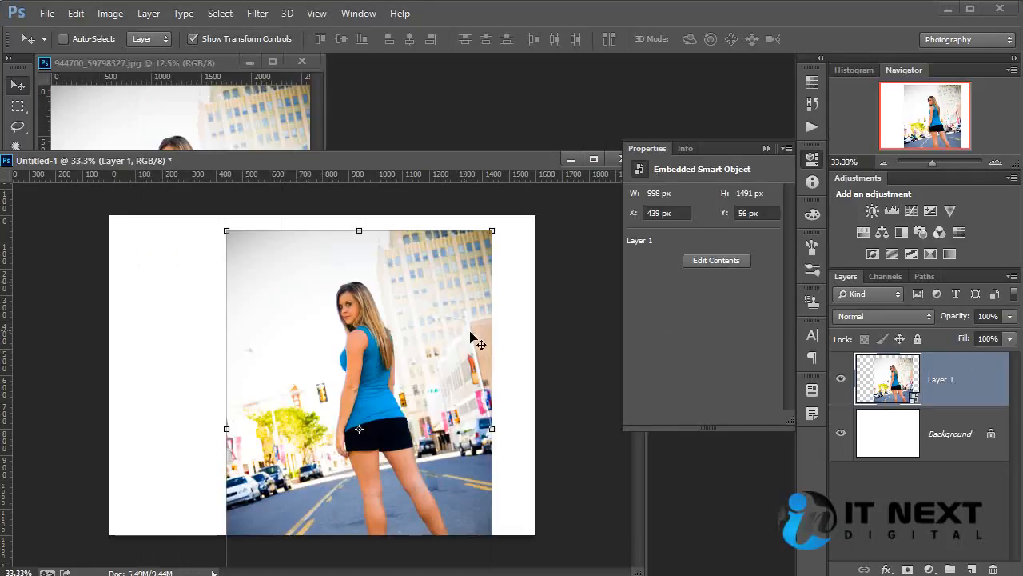
- Duplicate the smart object to about X -148 px, and shift the original to about X 850 px beside it
drag(227, 229, 349, 413)
key(Escape)
drag(450, 324, 292, 320)
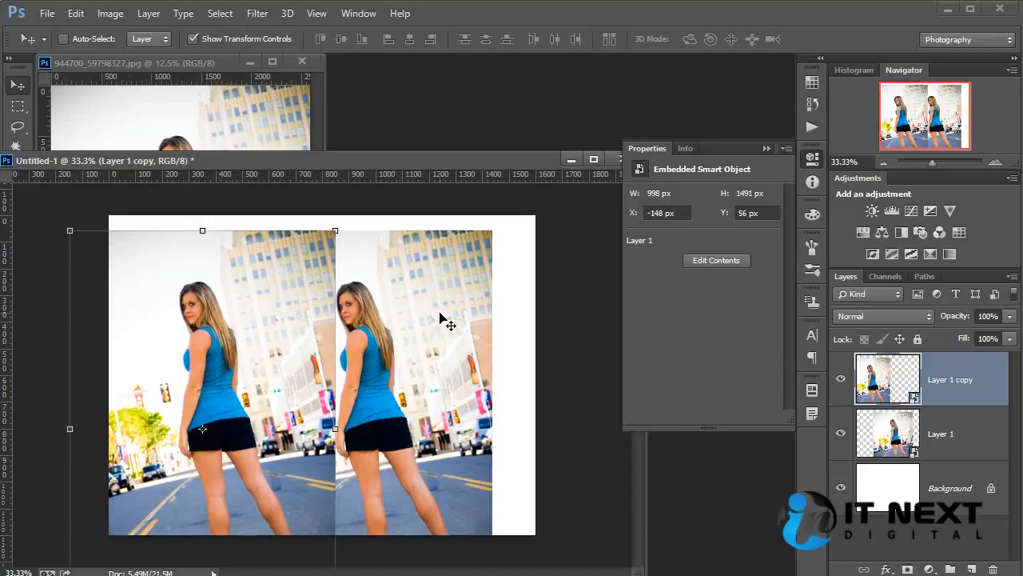
drag(448, 320, 543, 326)
ctrl+click(210, 326)
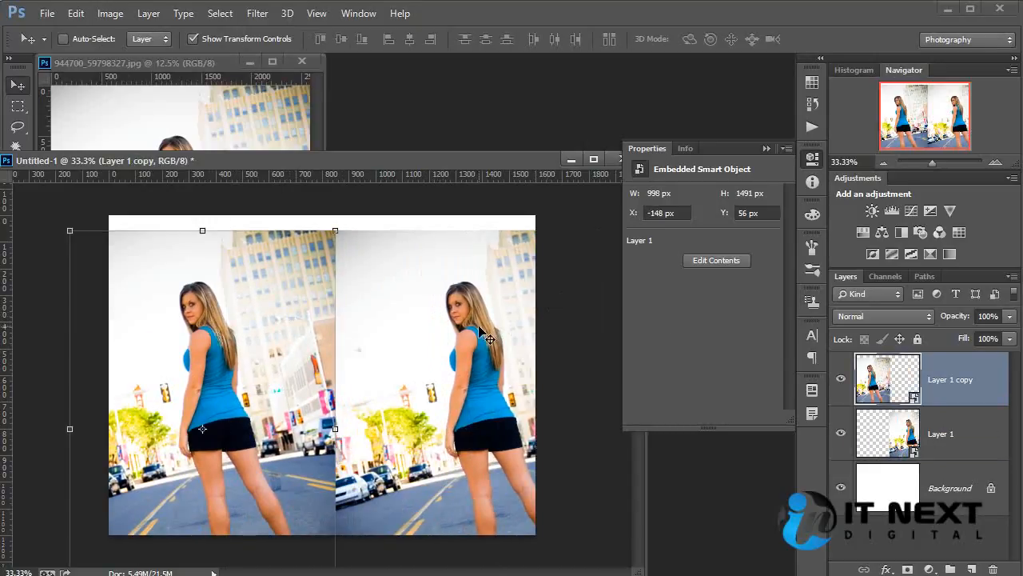
- Rasterize the smart object on Layer 1 copy
right_click(955, 373)
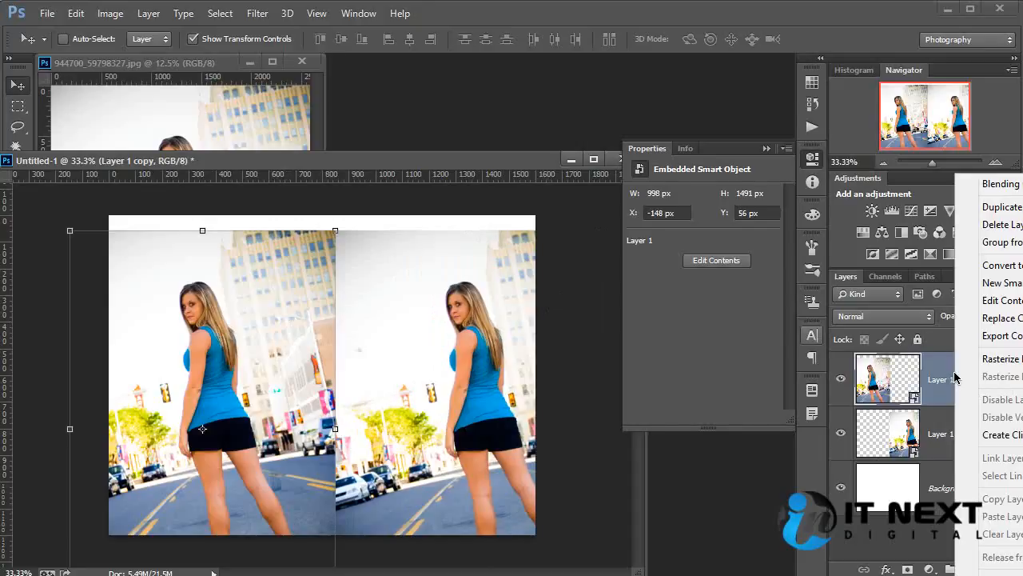
click(152, 14)
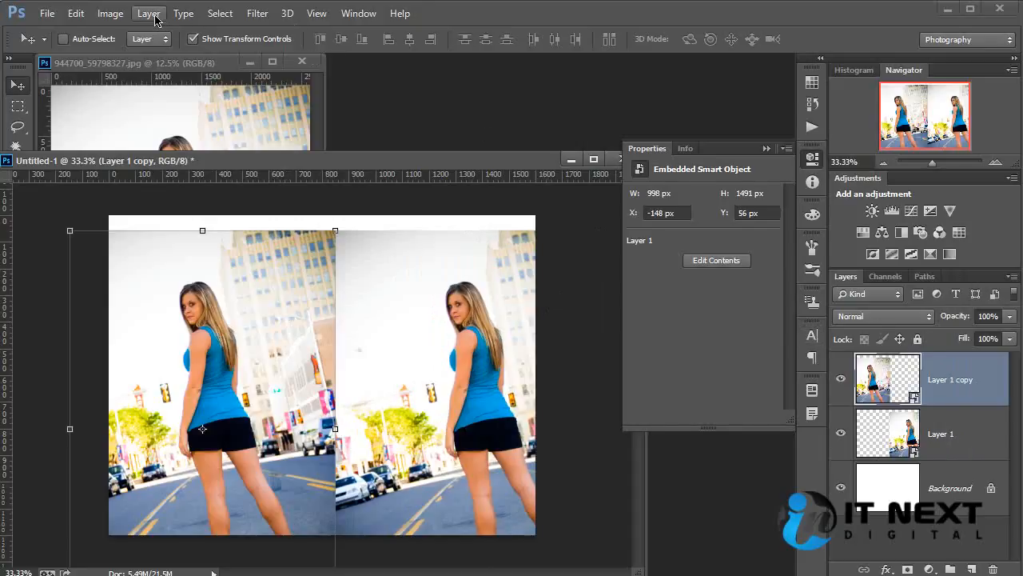
click(149, 14)
mouse_move(228, 258)
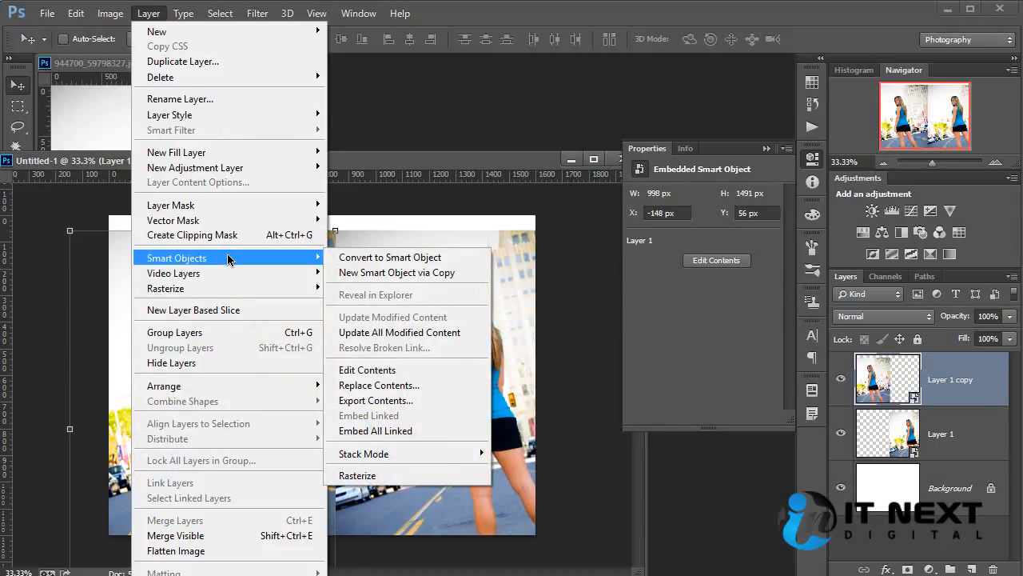
mouse_move(242, 292)
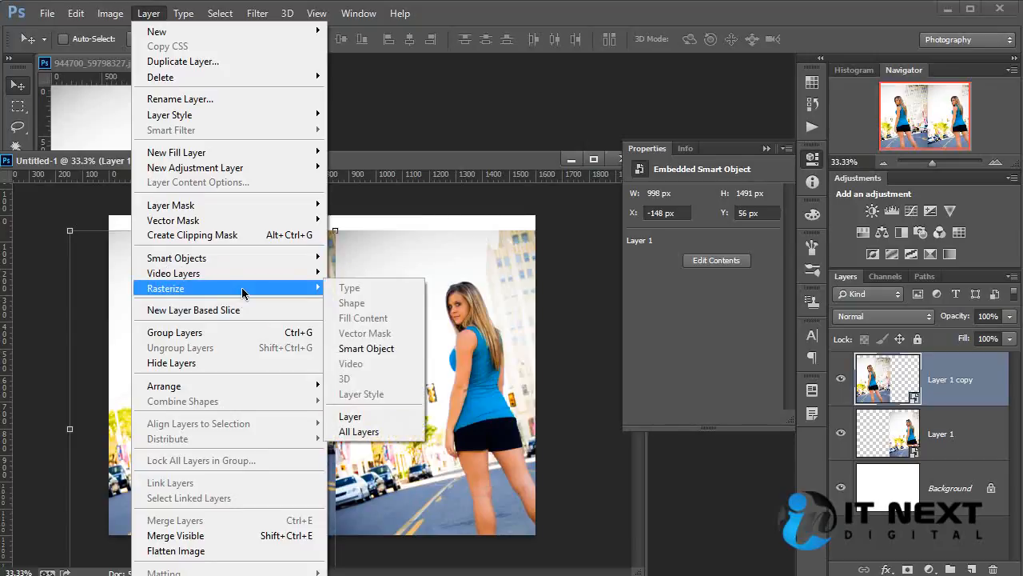
click(366, 349)
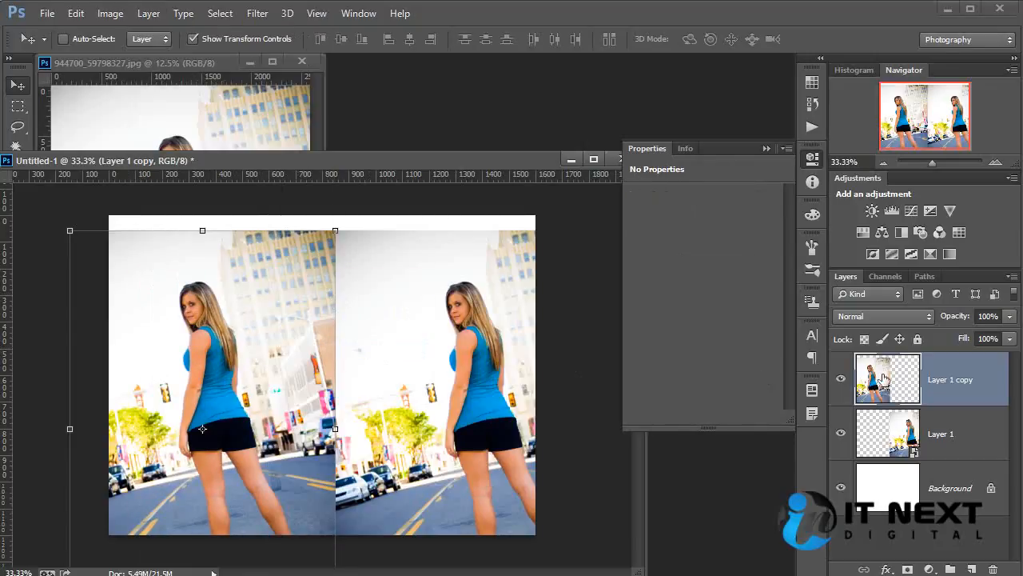
- Rename Layer 1 copy as "raster" and Layer 1 as "smart object"
double_click(951, 381)
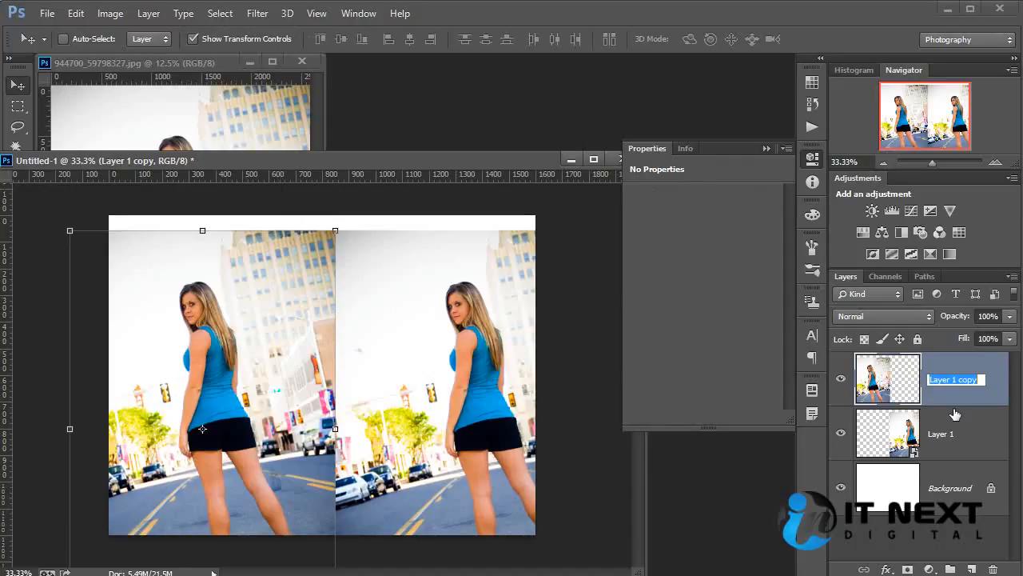
text(raster)
key(Return)
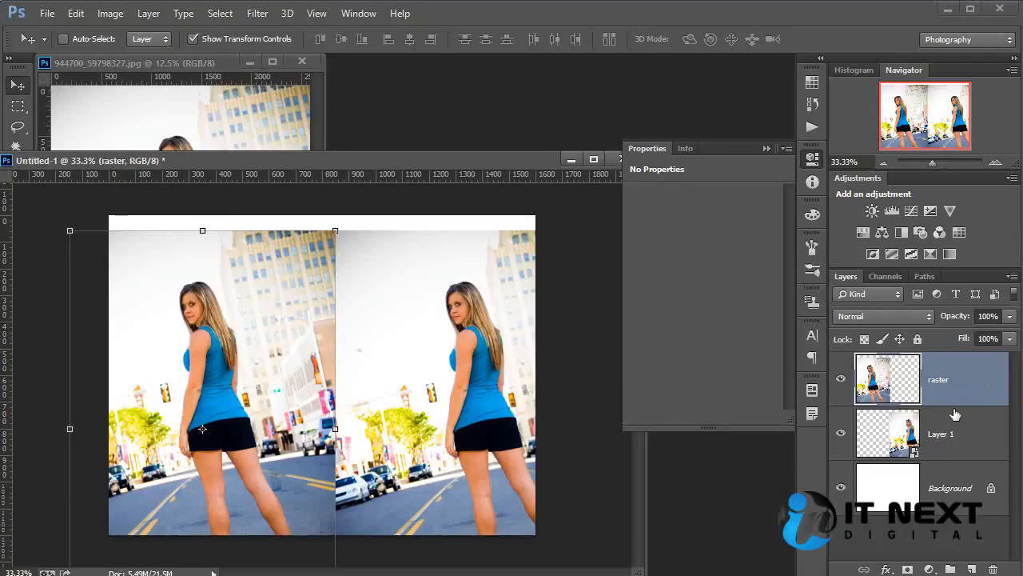
double_click(942, 432)
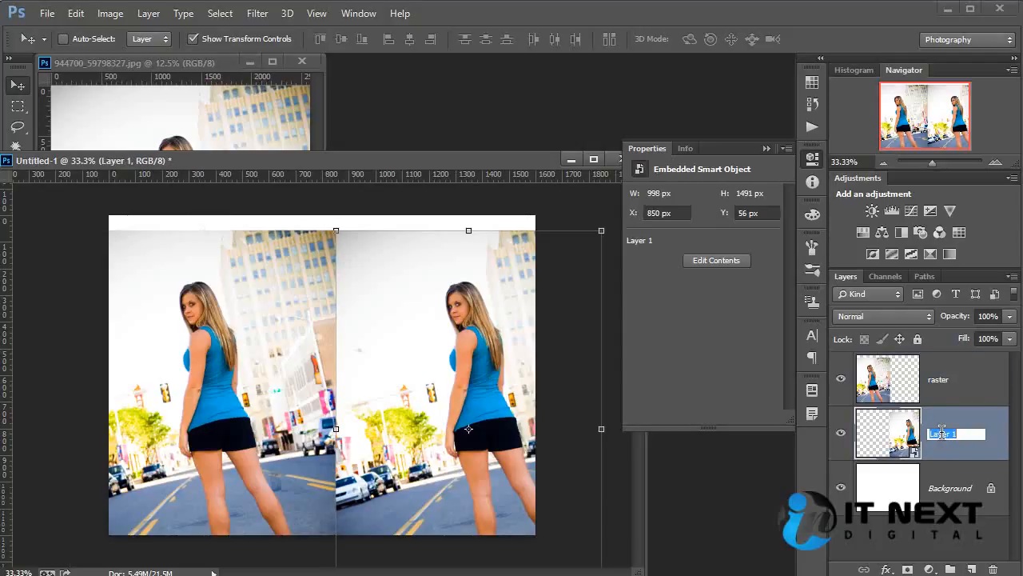
text(smart object)
key(Return)
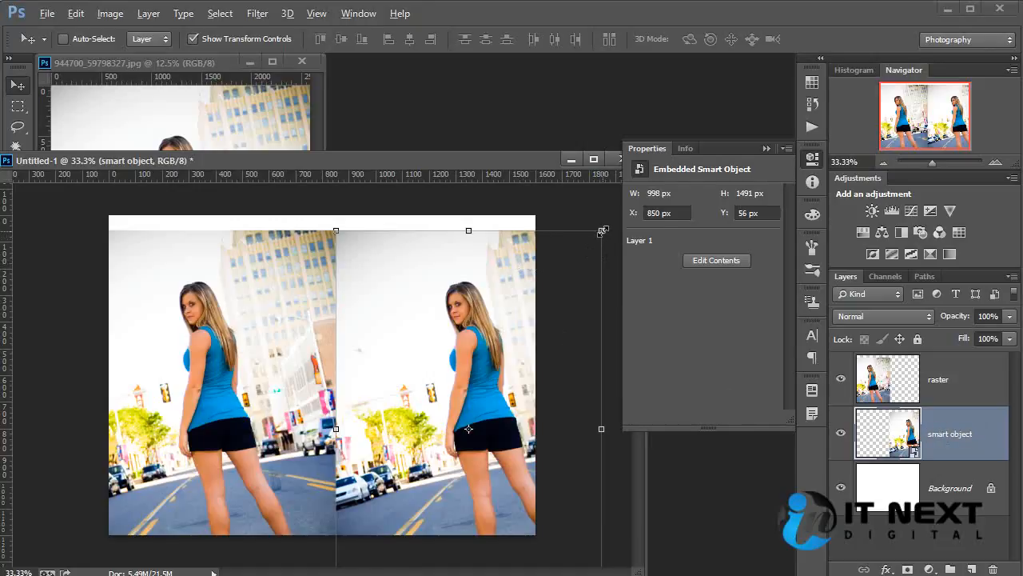
- Shrink the smart object to about 48 x 71 px, and scale the raster photo down and back up beyond the canvas's upper edge
drag(603, 231, 470, 422)
key(Return)
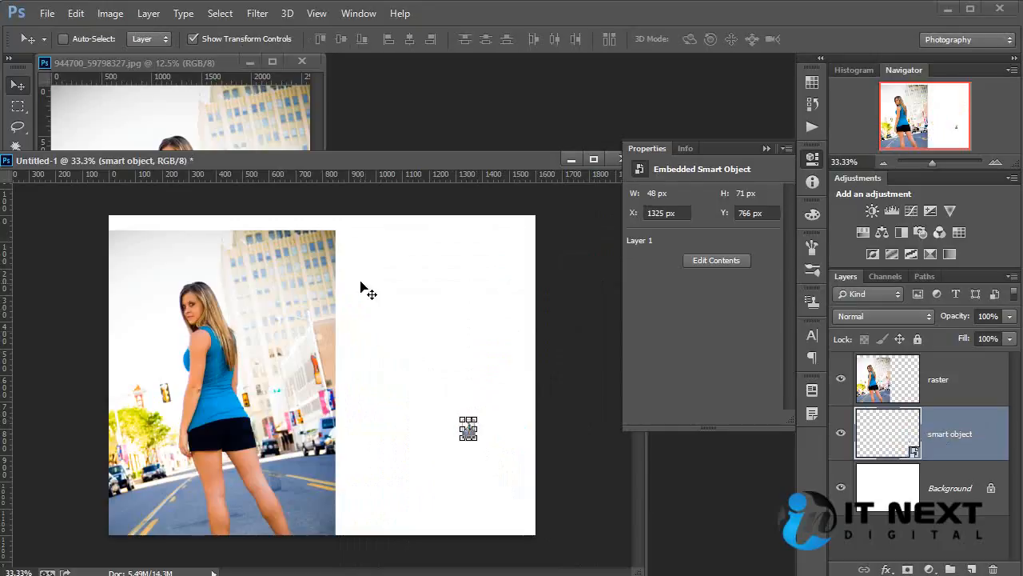
ctrl+click(304, 262)
drag(336, 228, 361, 190)
key(Return)
key(Return)
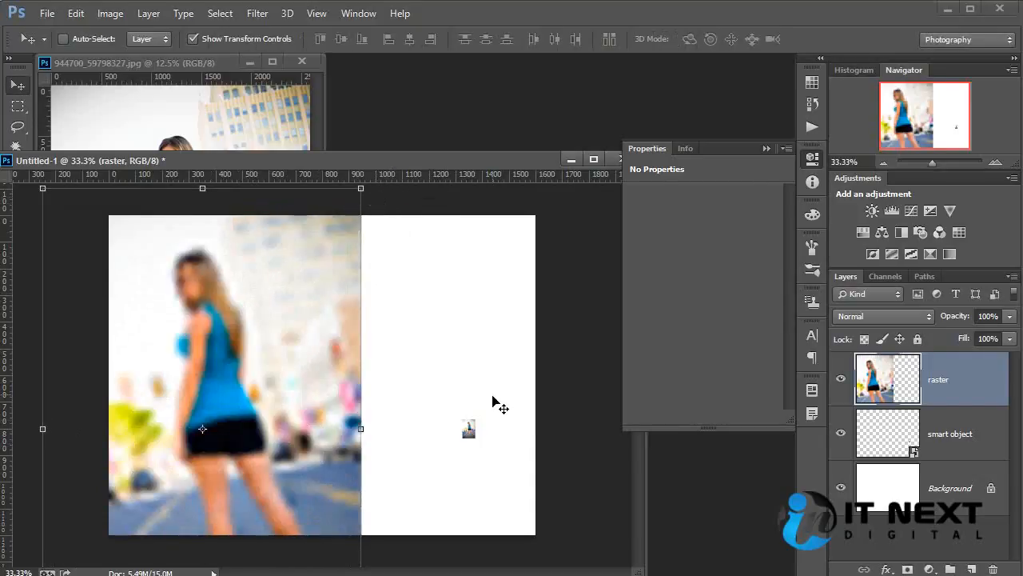
- Enlarge the tiny smart object photo to about 1251 x 1850 px
ctrl+click(468, 428)
drag(476, 418, 575, 133)
key(Return)
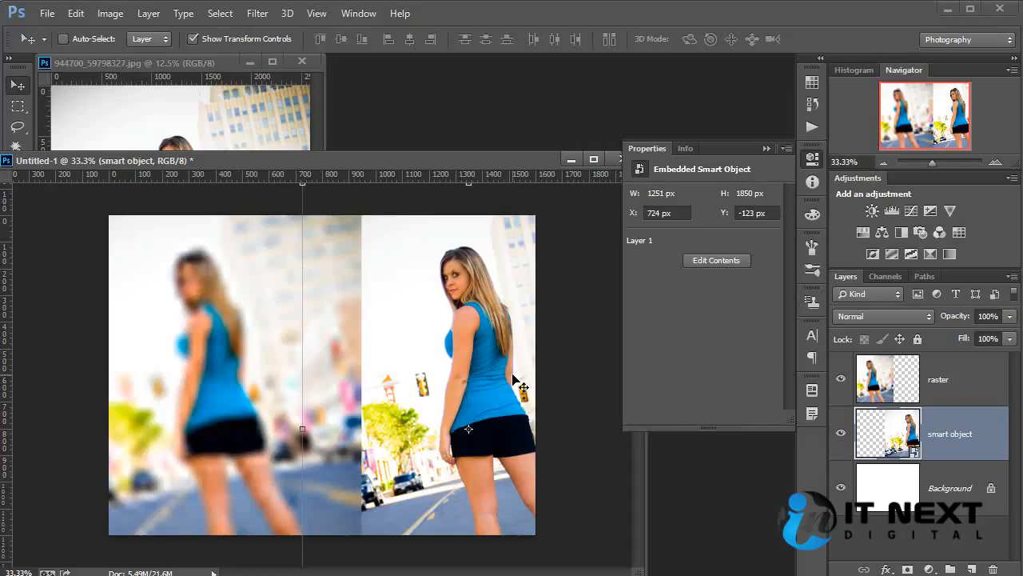
- Undo all the scaling done to the smart object and raster layers
key(ctrl+alt+z)
key(ctrl+alt+z)
key(ctrl+alt+z)
key(ctrl+alt+z)
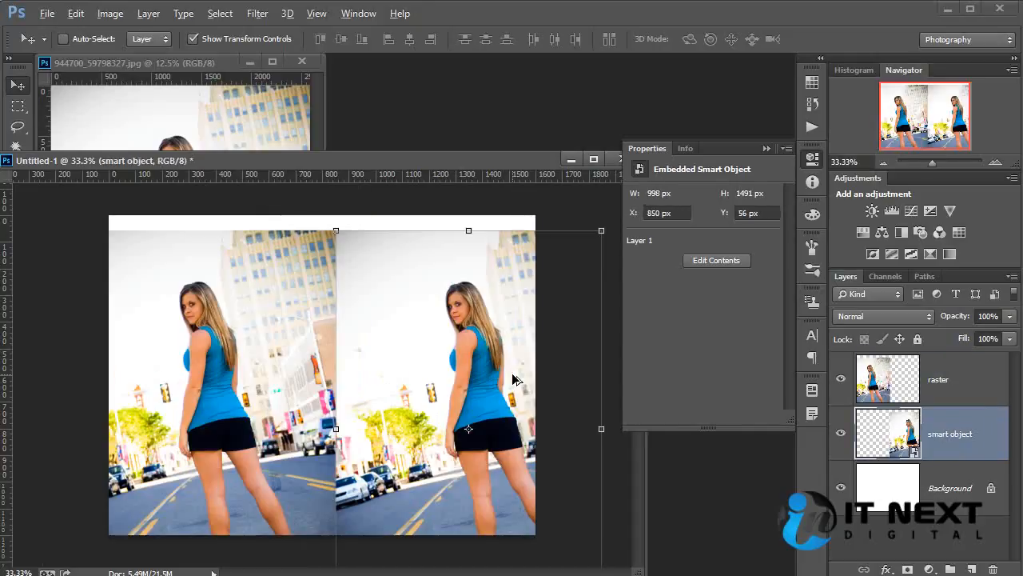
- View the layer style options of the raster layer and close them without changing anything
ctrl+click(284, 335)
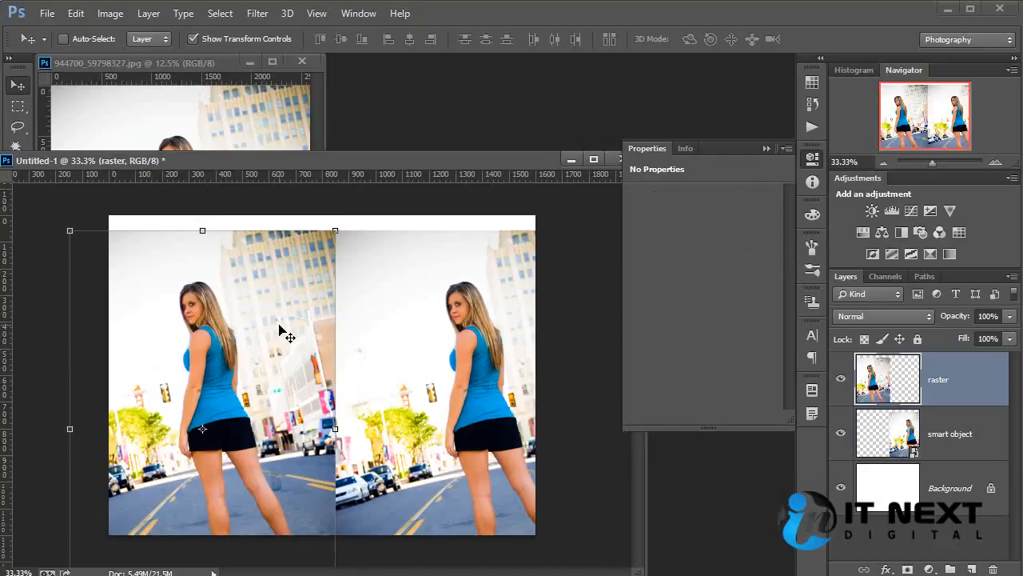
double_click(960, 391)
key(Escape)
double_click(892, 378)
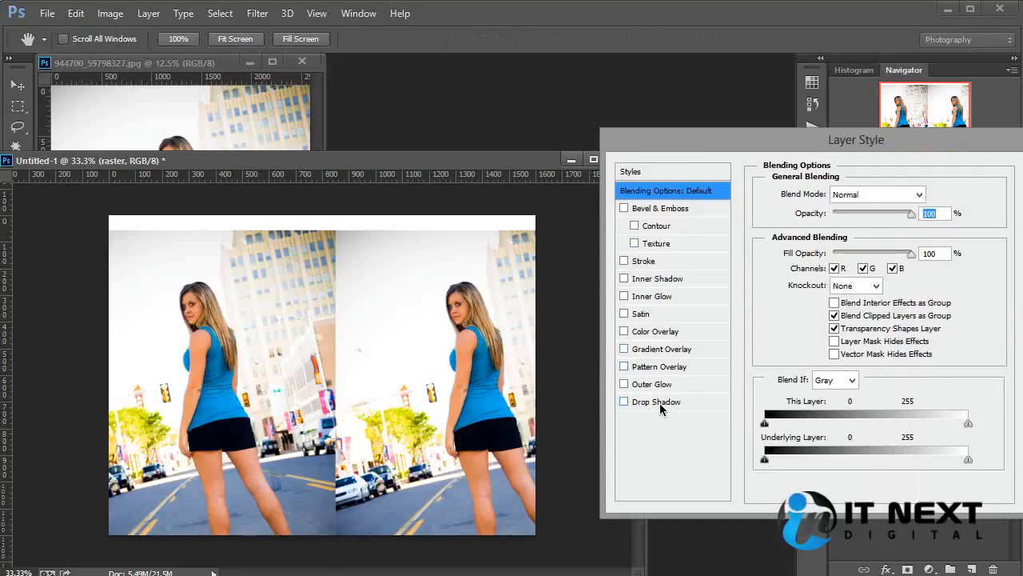
key(Escape)
- Open the smart object's embedded contents, check their image size, and close them again
double_click(893, 434)
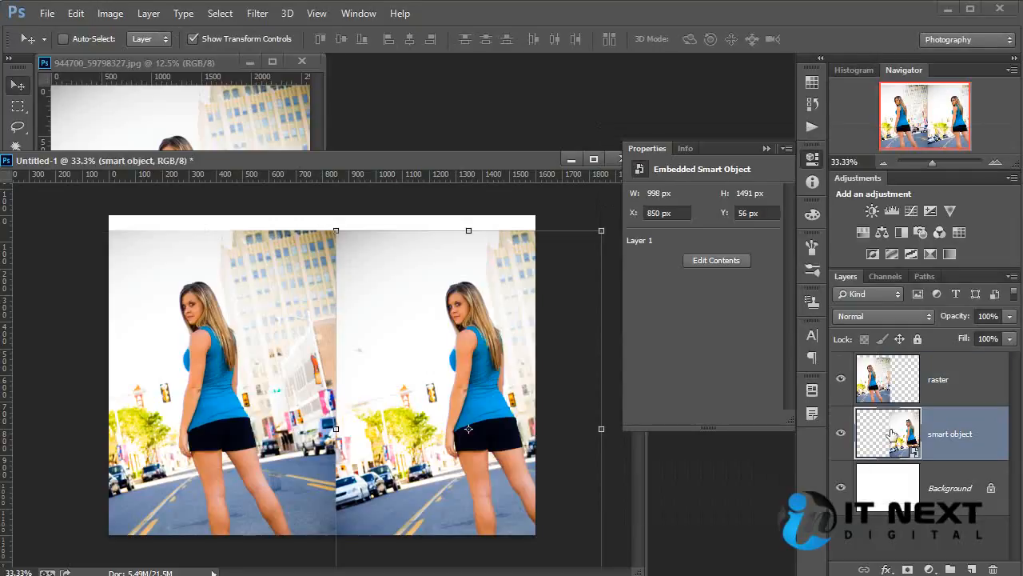
click(566, 268)
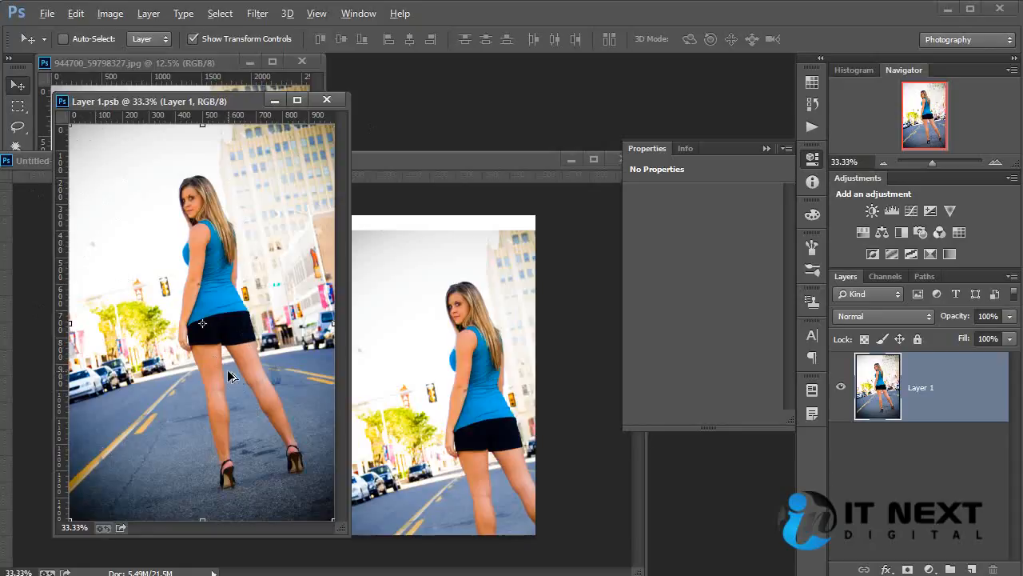
key(ctrl+alt+i)
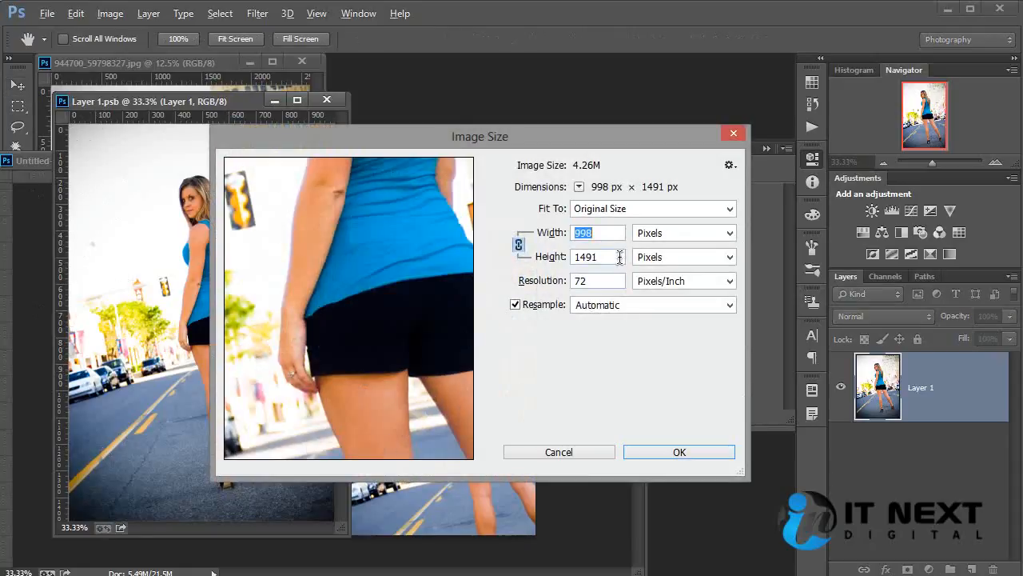
double_click(620, 257)
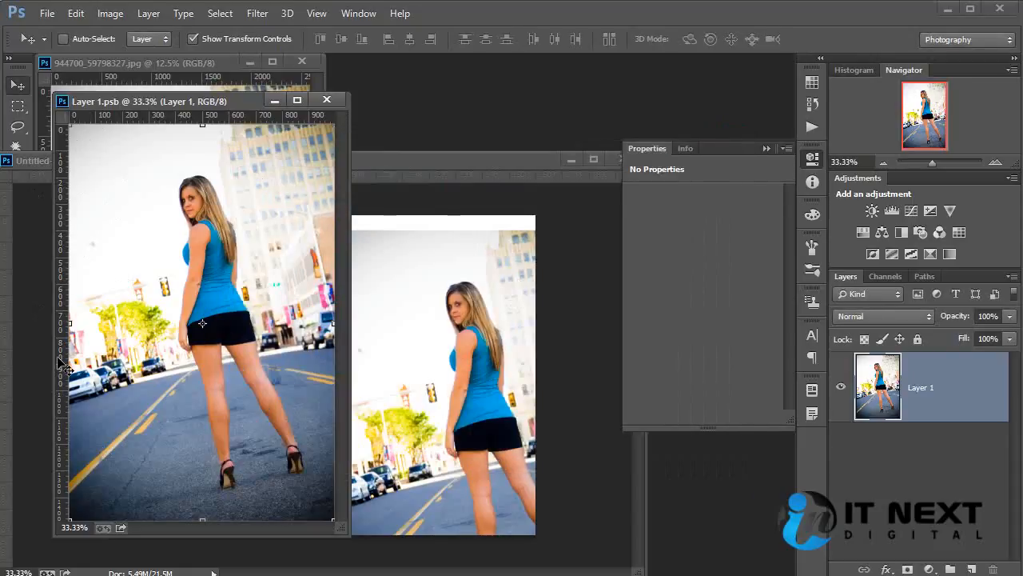
click(327, 101)
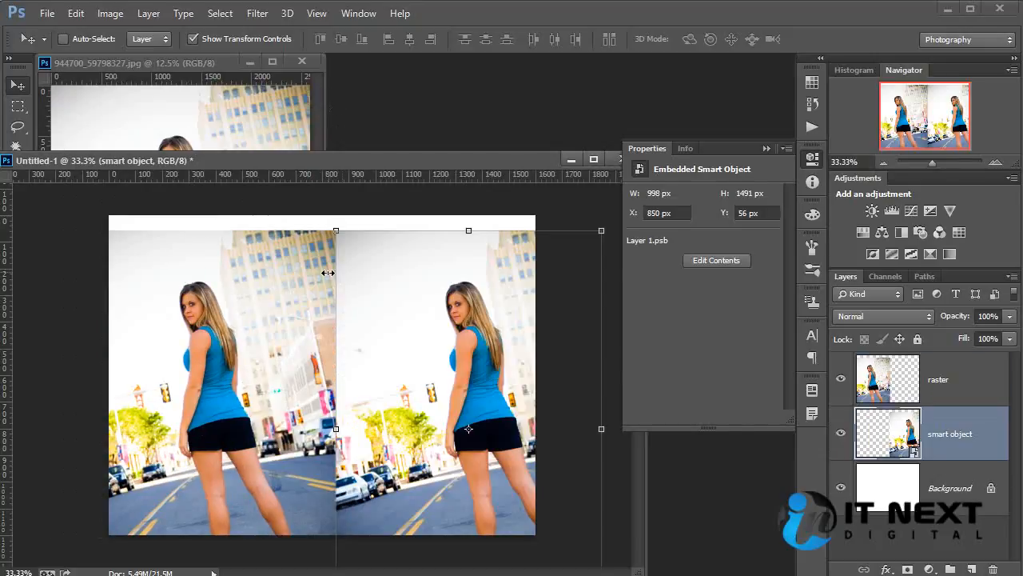
- Apply a Gaussian Blur with a radius of 60.7 pixels to the raster layer
ctrl+click(259, 286)
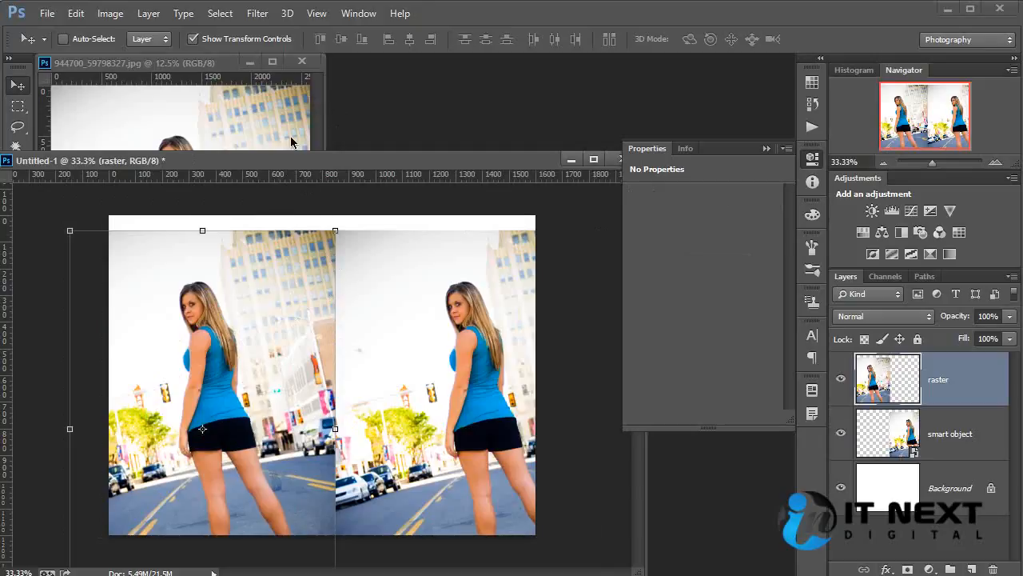
click(260, 13)
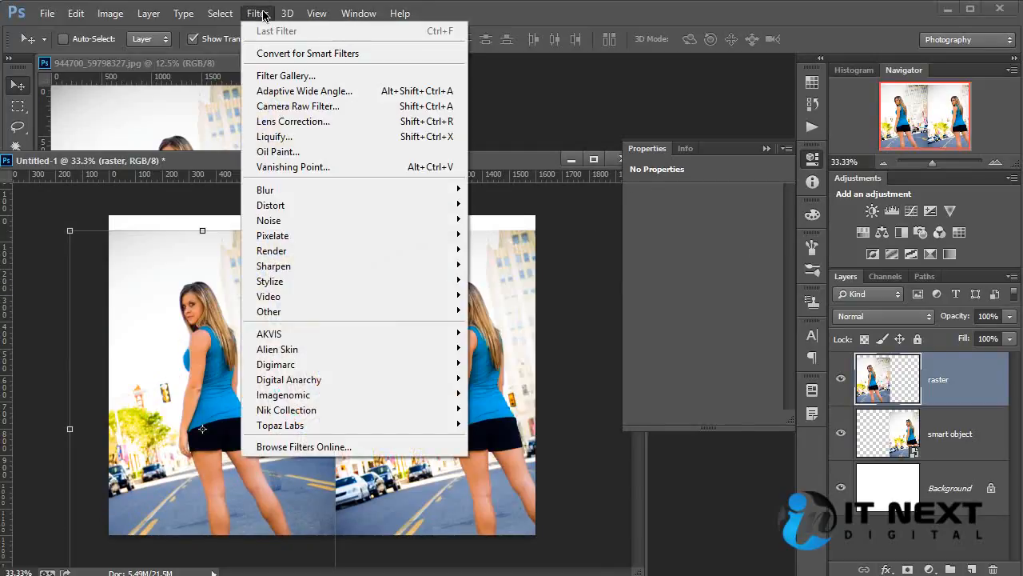
mouse_move(292, 192)
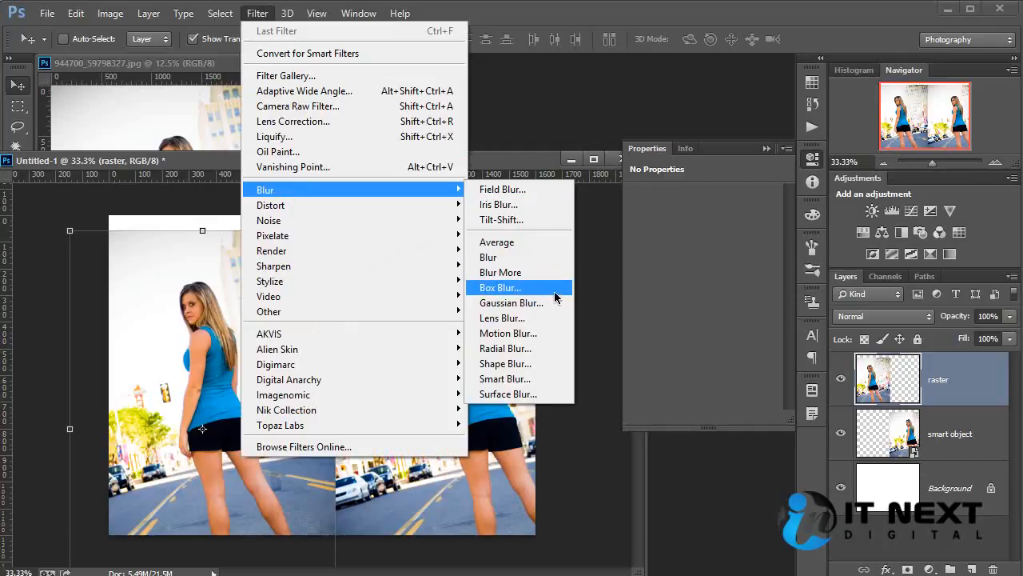
click(528, 303)
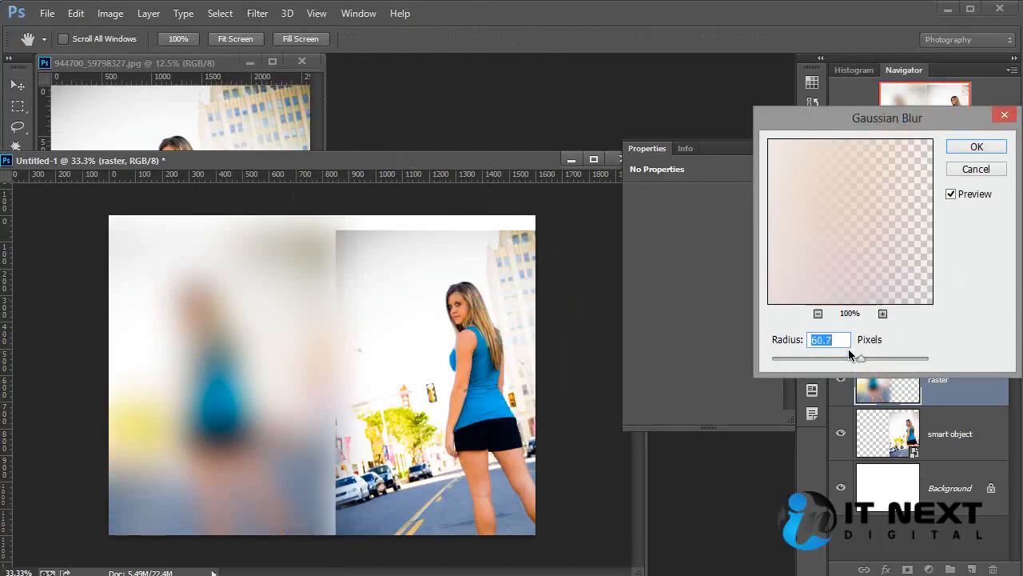
click(970, 151)
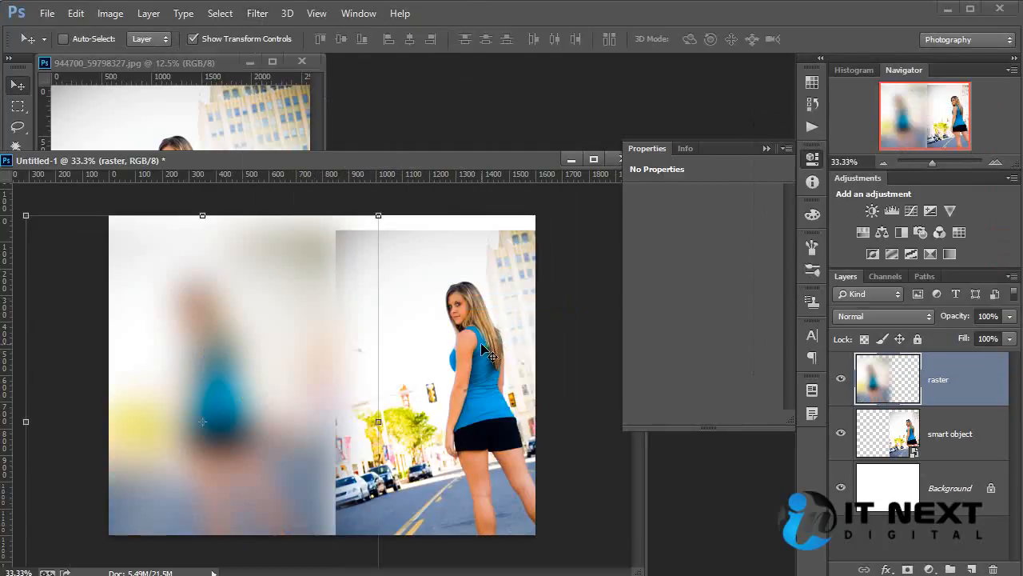
- Apply the same 60.7-pixel Gaussian Blur to the smart object layer as a smart filter
click(985, 458)
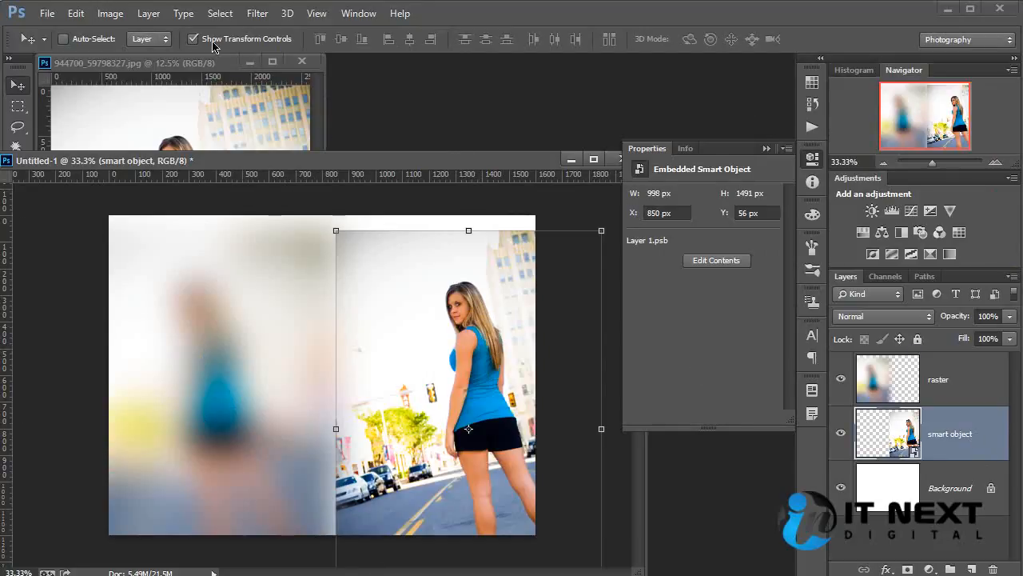
click(255, 14)
mouse_move(310, 192)
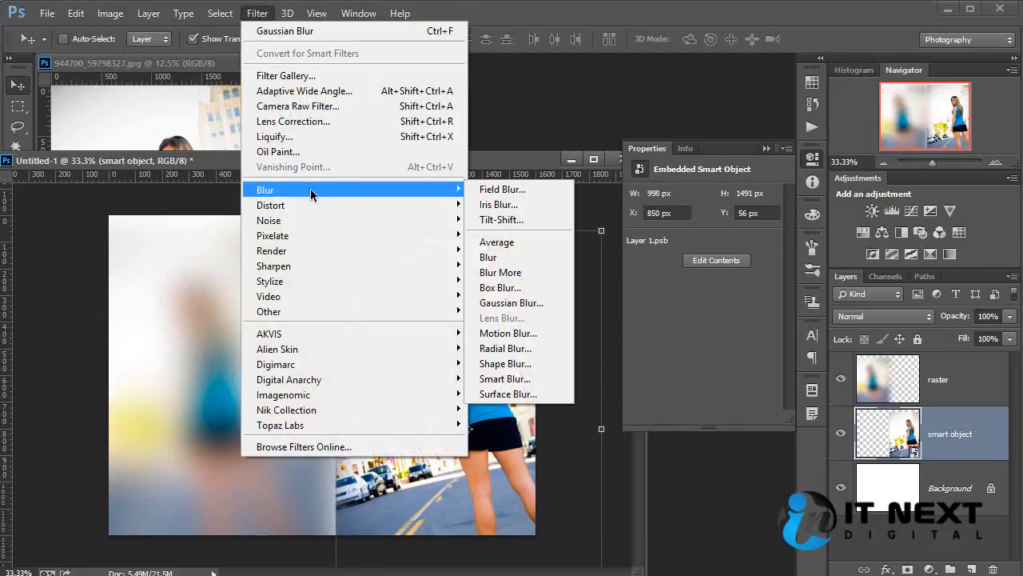
click(511, 302)
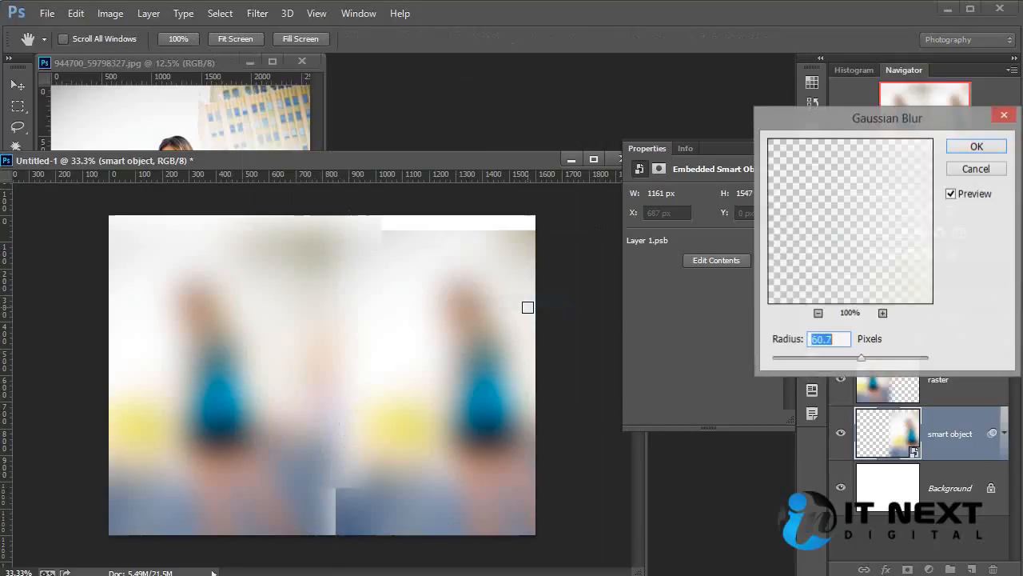
click(985, 149)
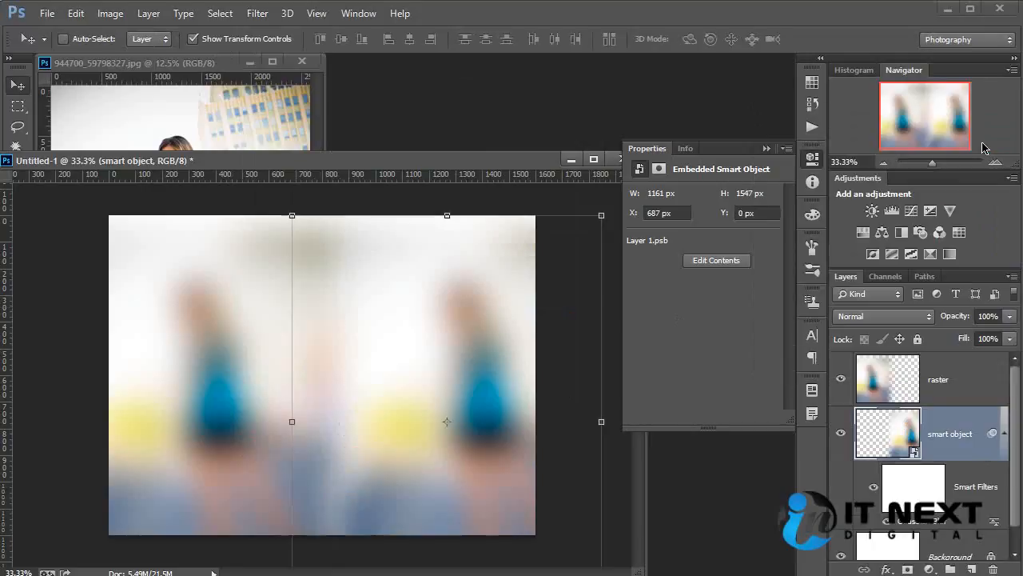
click(870, 387)
click(897, 433)
double_click(896, 381)
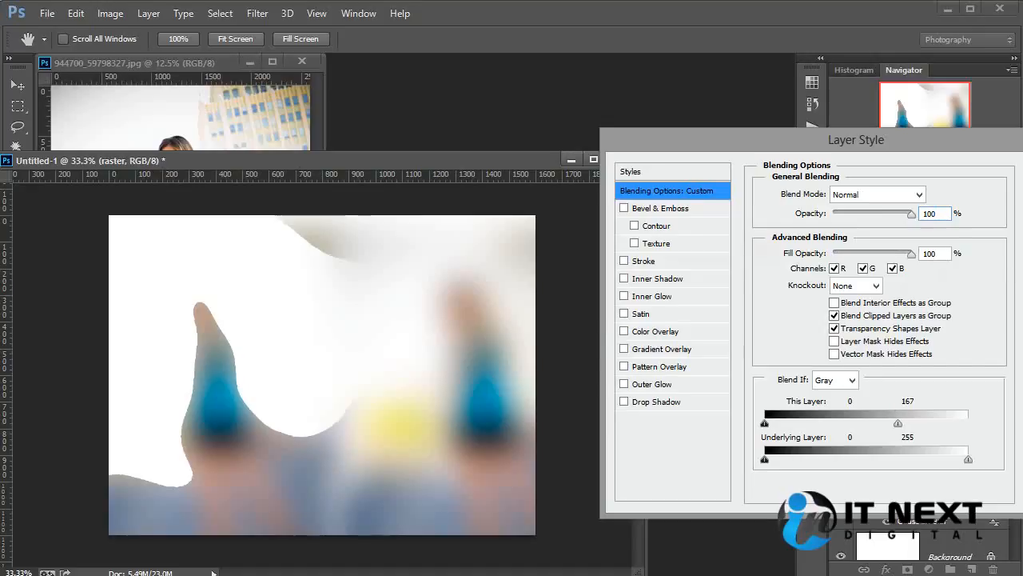
key(alt+w)
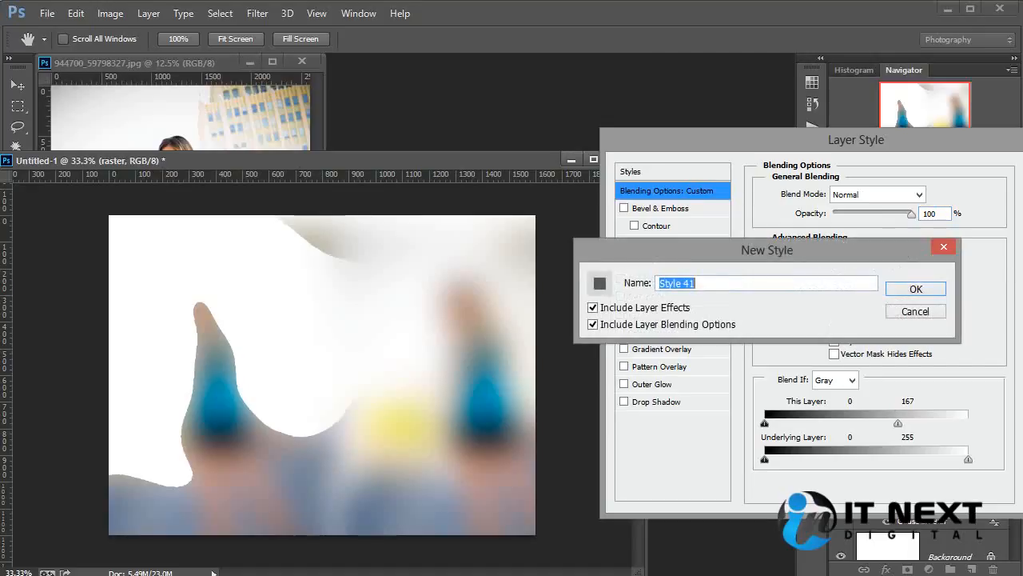
click(917, 312)
key(Escape)
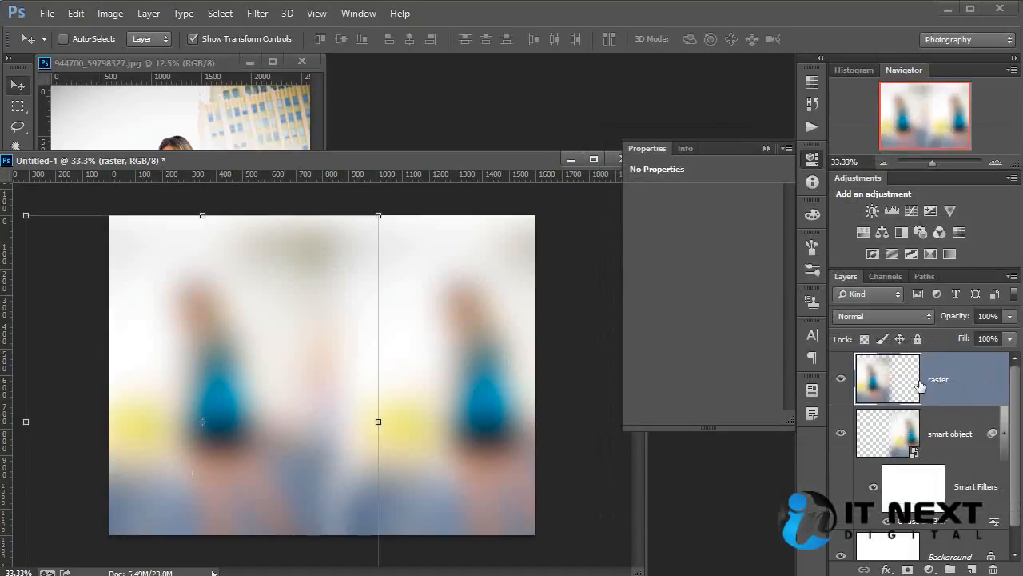
- Toggle the smart object's Smart Filters off and on several times to compare, and delete all its smart filters
click(976, 491)
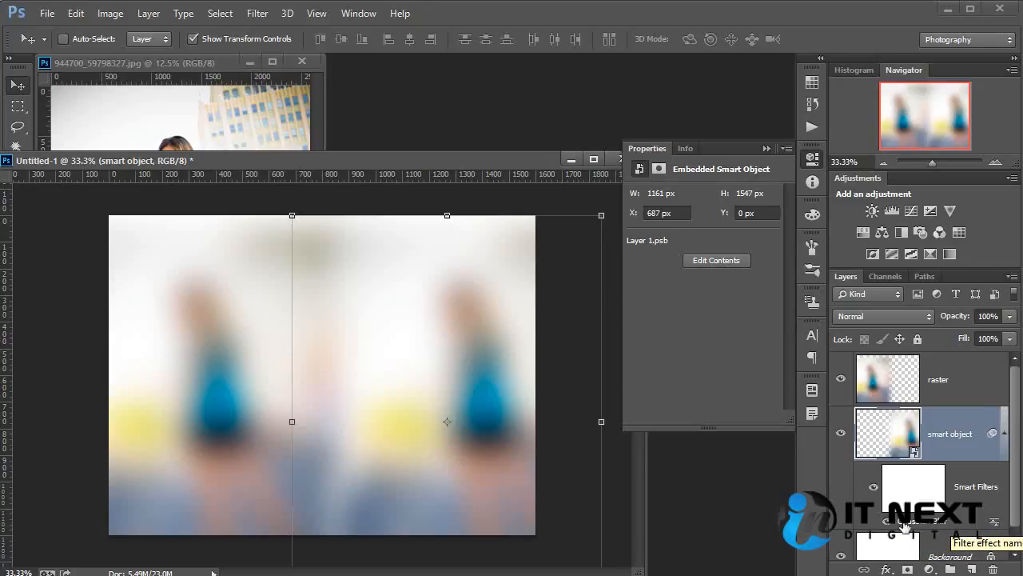
click(875, 487)
click(874, 489)
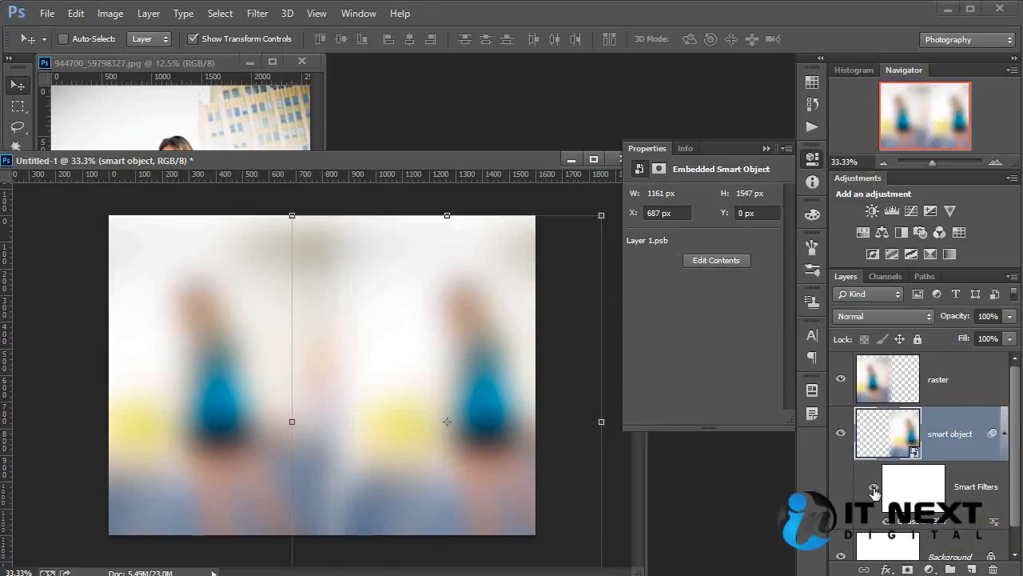
click(874, 489)
click(875, 489)
click(874, 488)
click(874, 488)
scroll(988, 544, down, 1)
drag(992, 568, 992, 569)
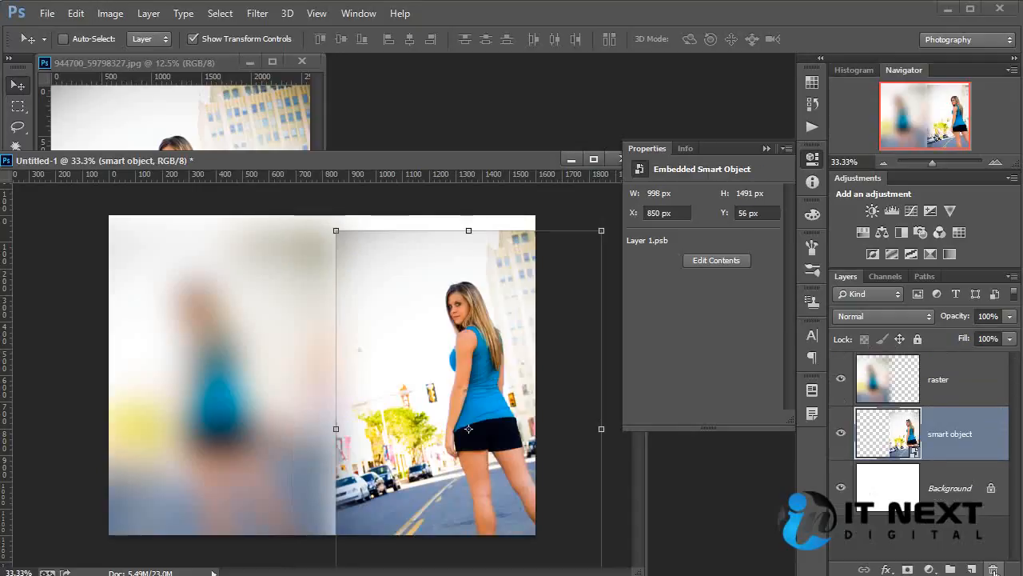
- Check whether the Fade command can be used on the blurred raster layer
click(944, 384)
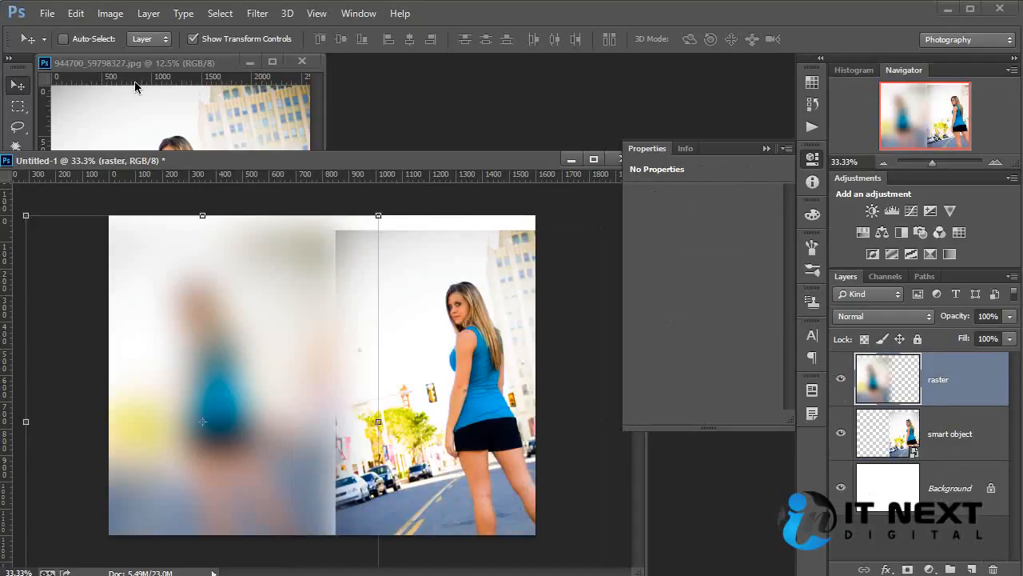
click(81, 16)
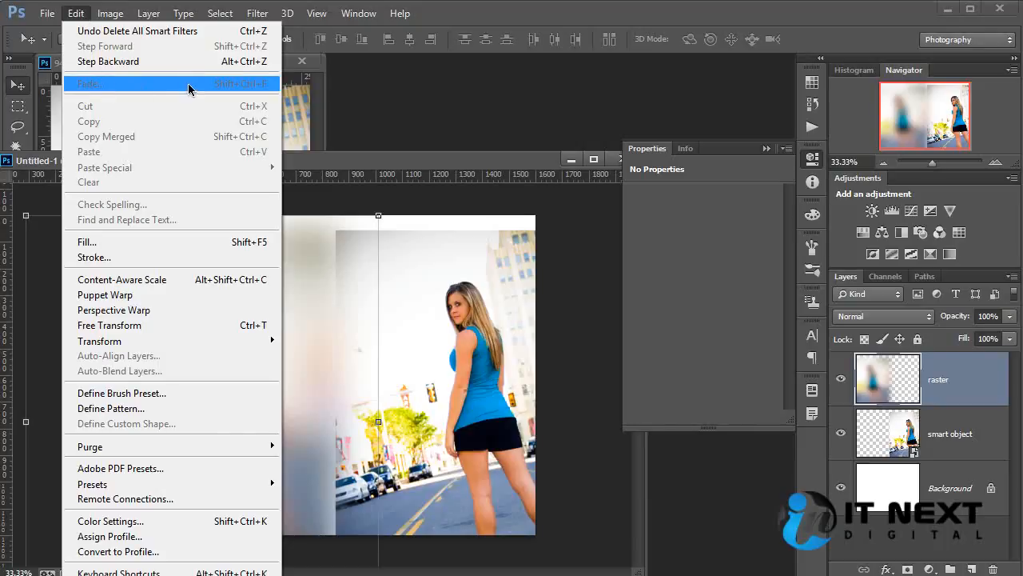
click(1004, 387)
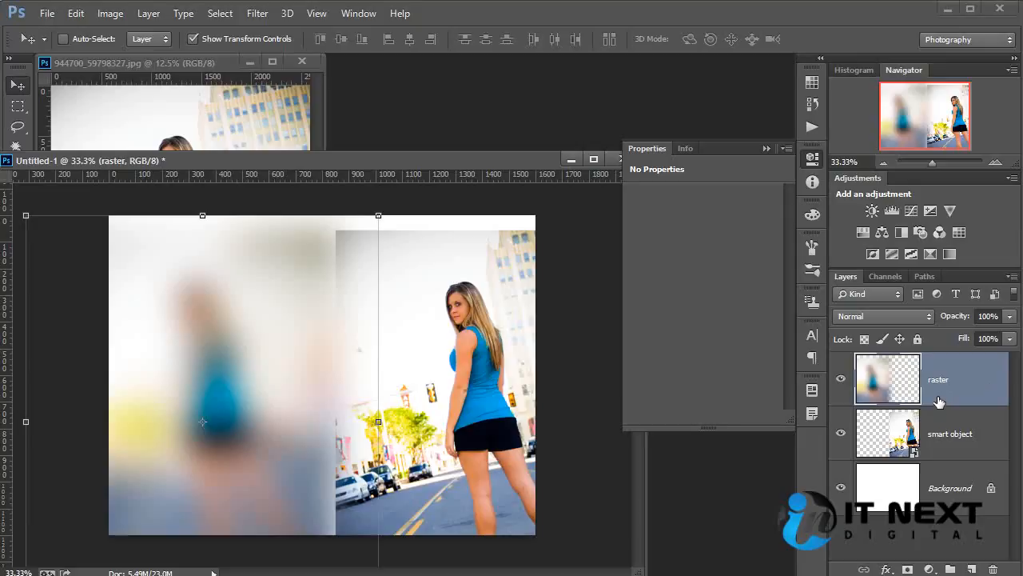
- Reapply the last Gaussian Blur to the smart object, and undo the blurs on both photo layers
key(alt+bracketleft)
key(ctrl+f)
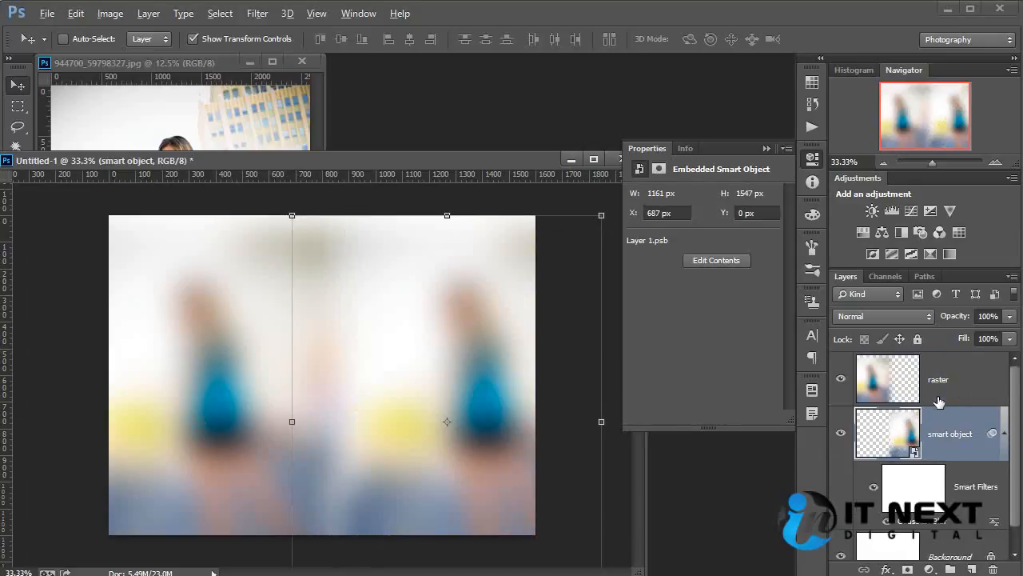
key(ctrl+alt+z)
key(ctrl+alt+z)
key(ctrl+alt+z)
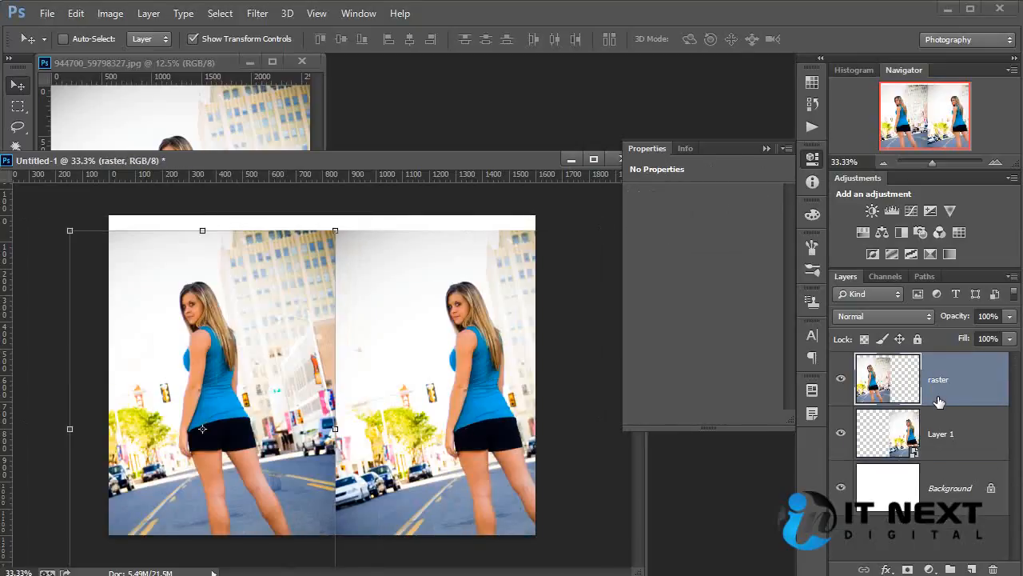
- Move the raster photo up past the canvas's upper edge and the smart object photo to X 916 px, Y 0 px
drag(208, 299, 211, 276)
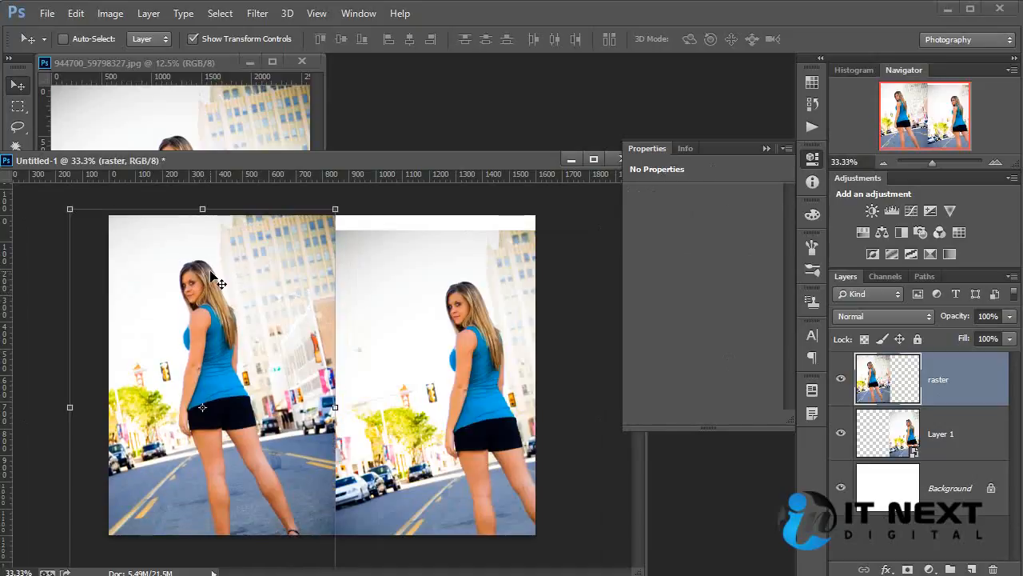
key(alt+bracketleft)
drag(425, 302, 456, 302)
drag(464, 289, 456, 284)
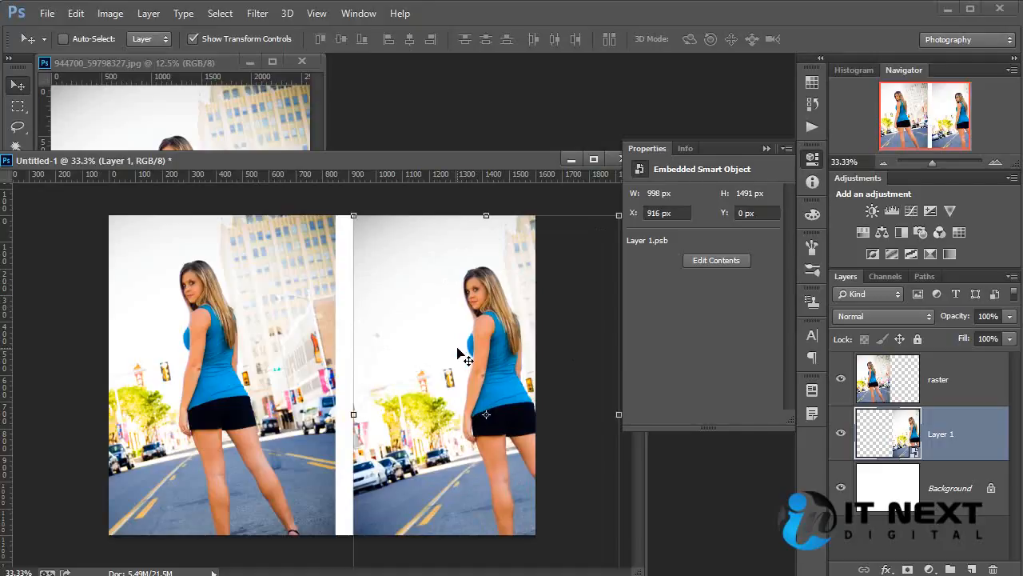
- Try a direct Hue/Saturation adjustment with Hue +148 on the raster layer and cancel it
click(942, 388)
key(ctrl+u)
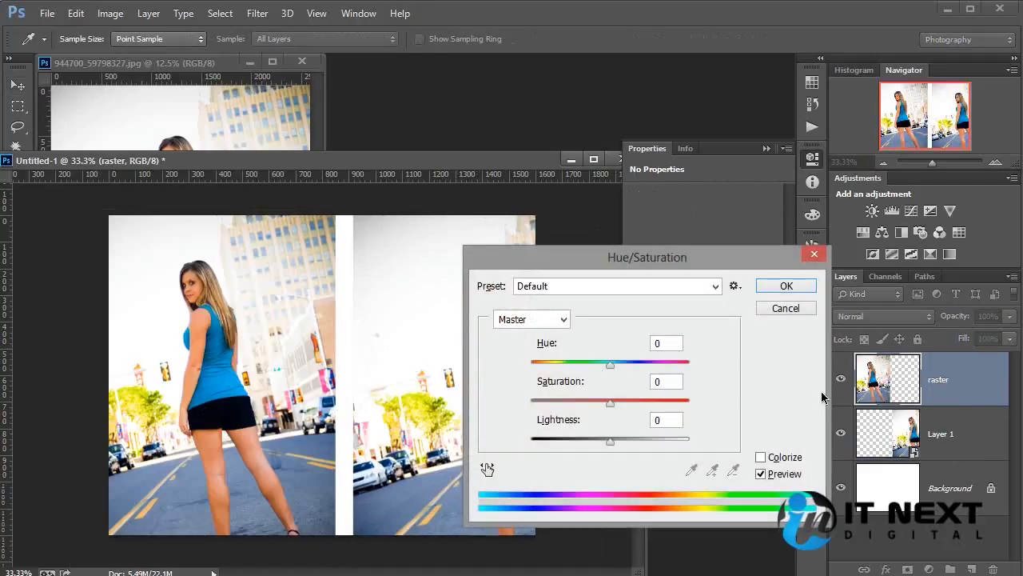
drag(610, 364, 680, 385)
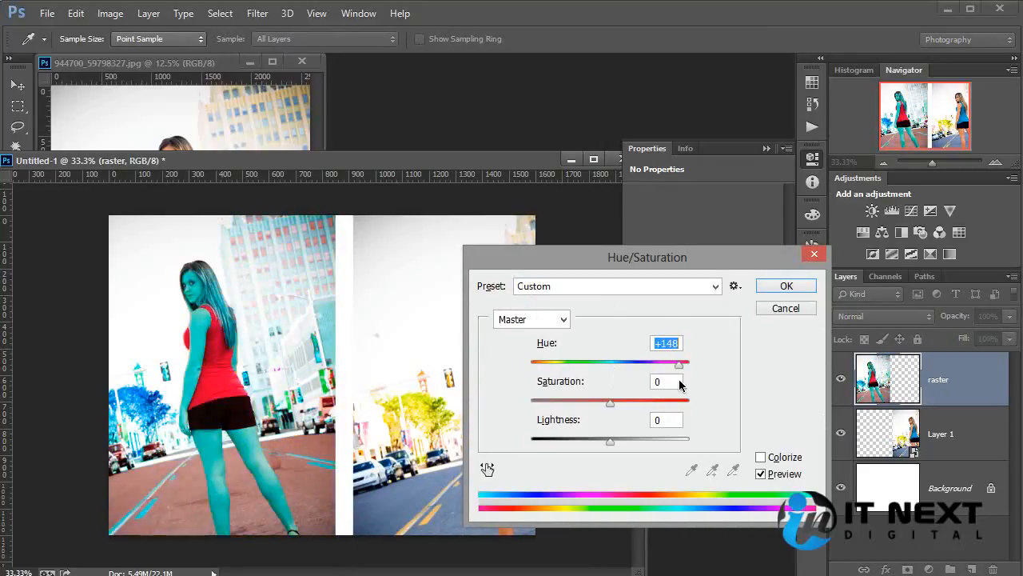
click(786, 308)
key(v)
- Add a Hue/Saturation adjustment layer clipped to the smart object layer and set its Hue to +93
click(940, 431)
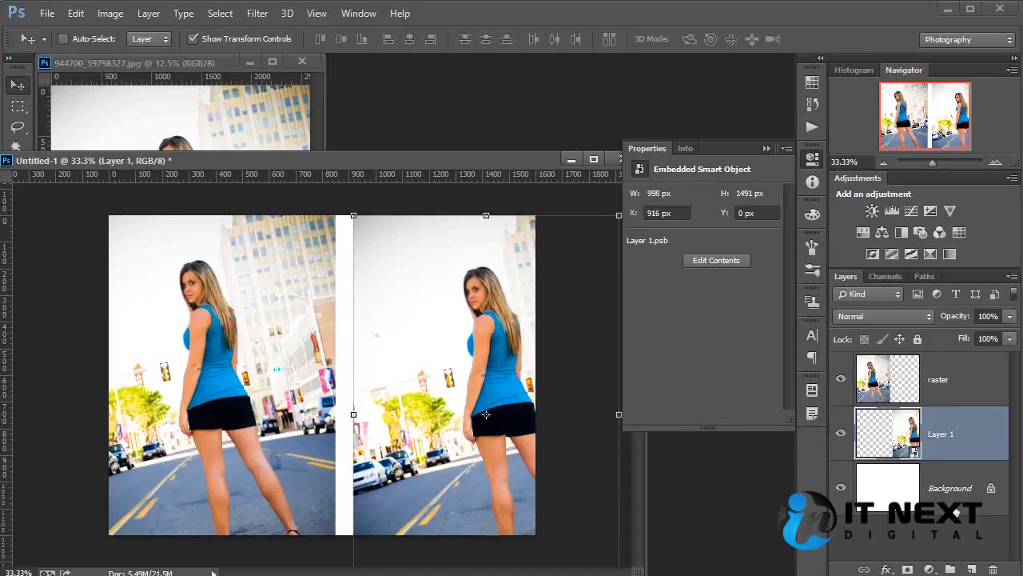
click(933, 569)
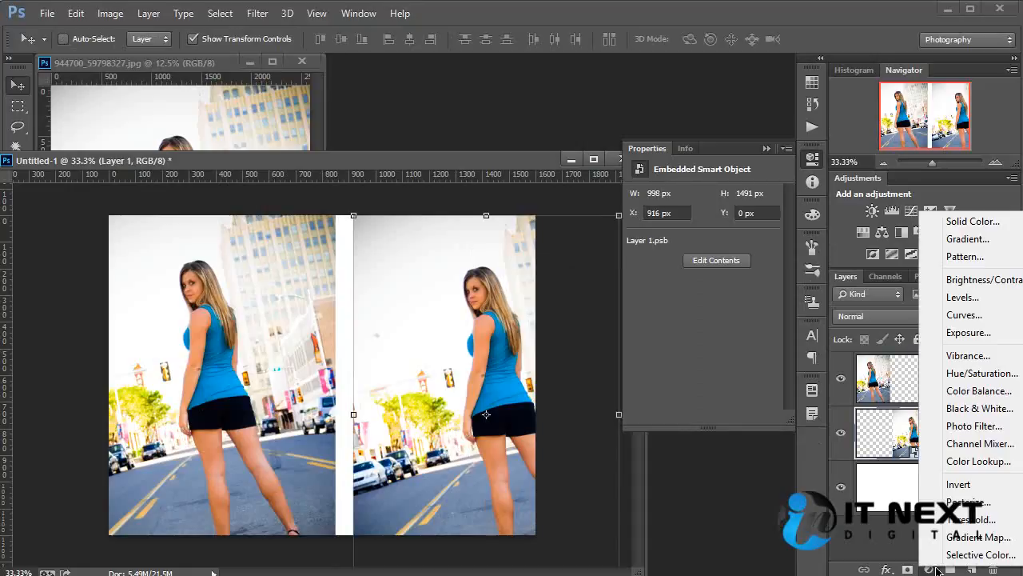
click(939, 373)
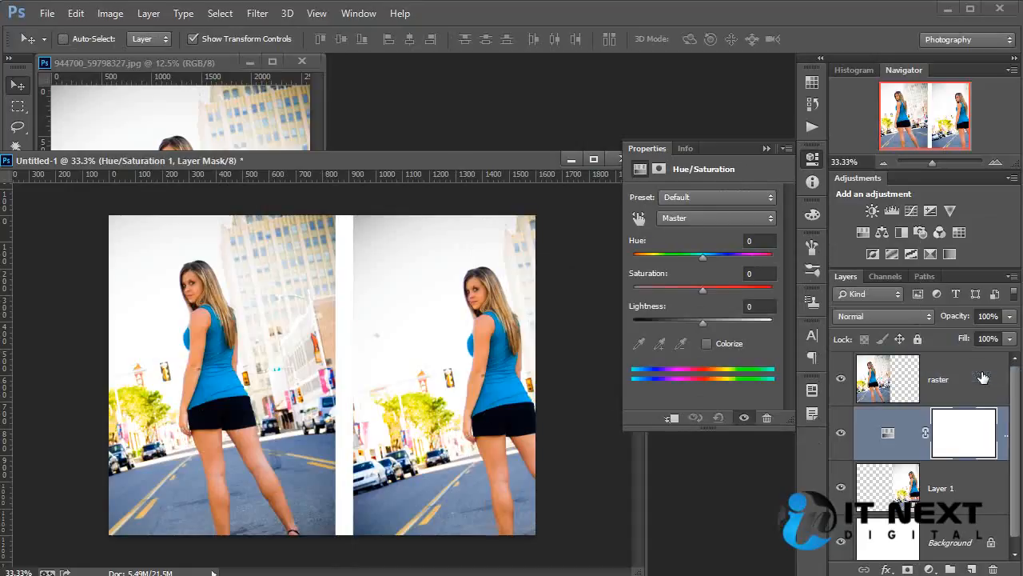
alt+click(925, 458)
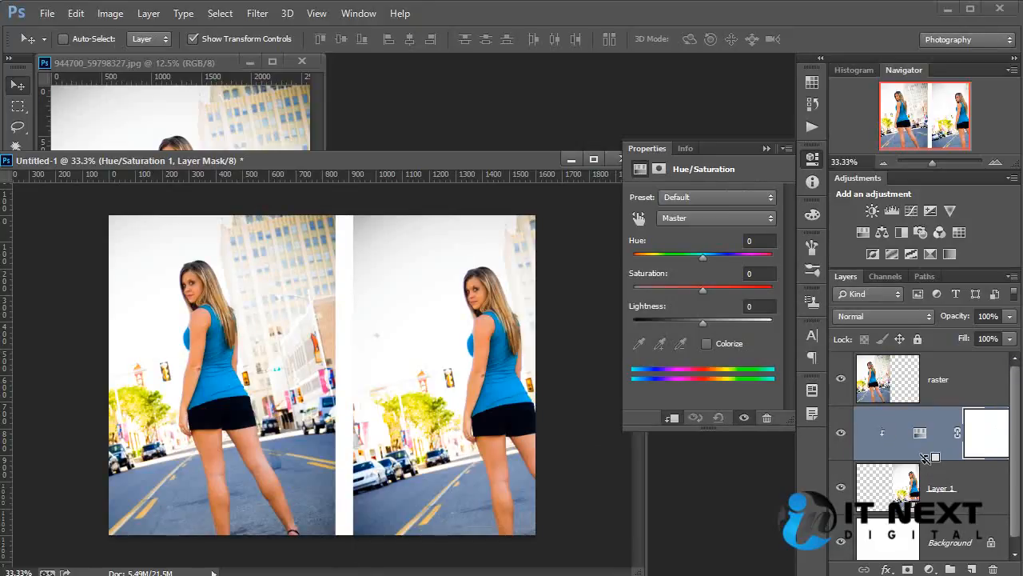
click(919, 432)
drag(703, 256, 750, 271)
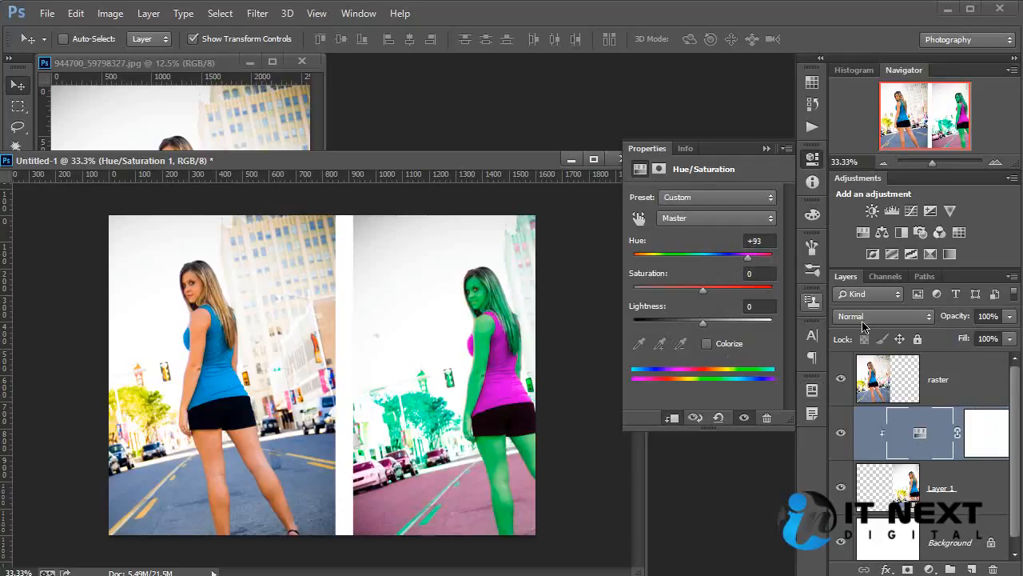
- Copy the Hue/Saturation adjustment above the raster layer and clip it there, and delete both adjustment layers
click(942, 362)
click(956, 445)
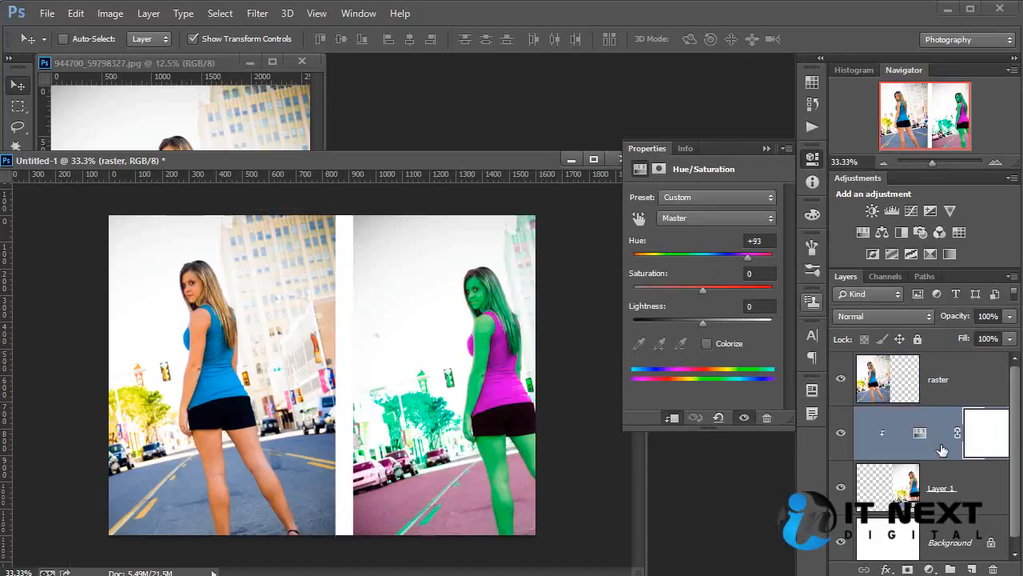
drag(937, 457, 932, 369)
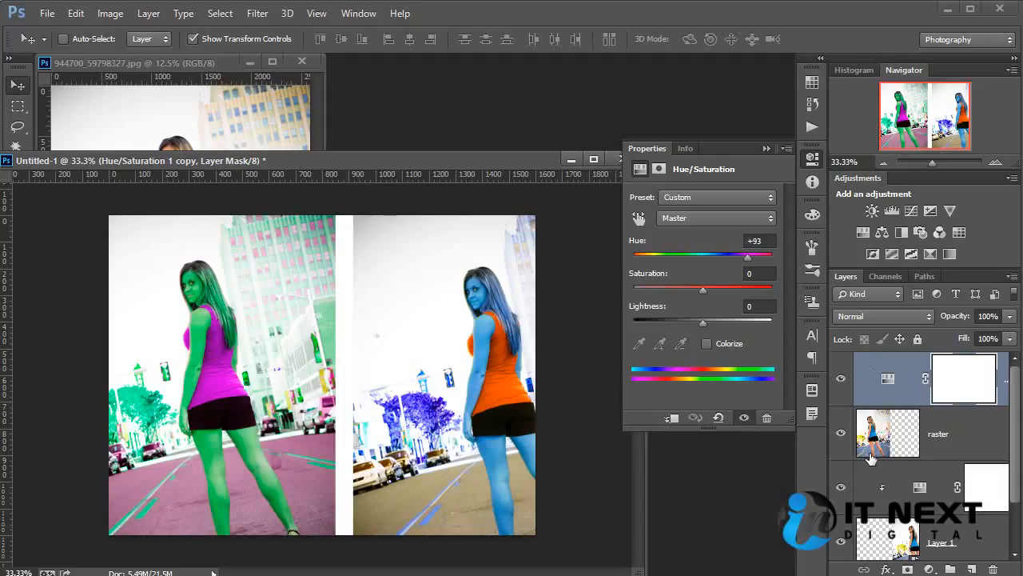
alt+click(905, 405)
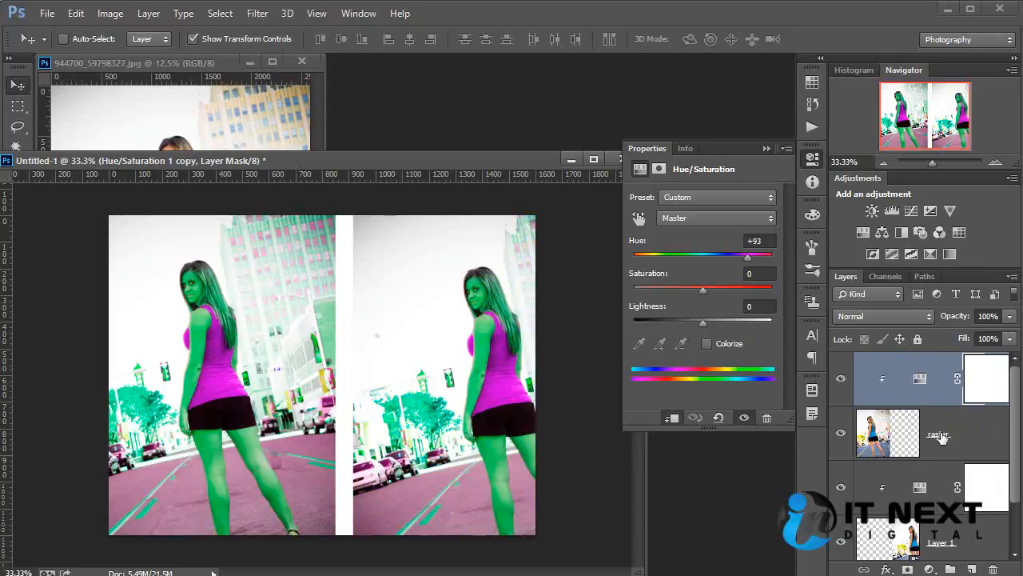
drag(947, 394, 993, 570)
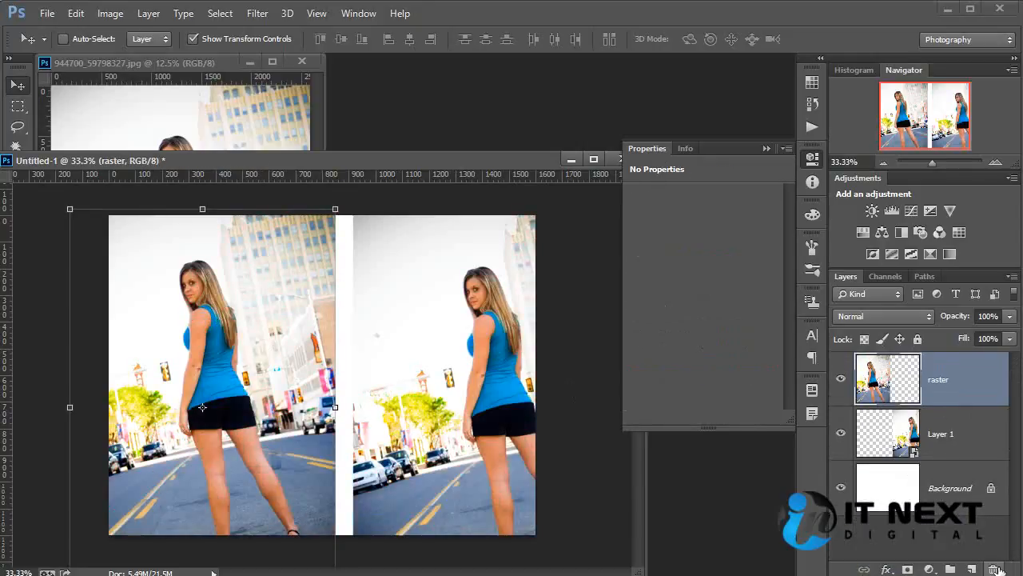
- Move the smart object photo to X 784 px, Y 0 px
ctrl+click(470, 328)
drag(507, 267, 480, 279)
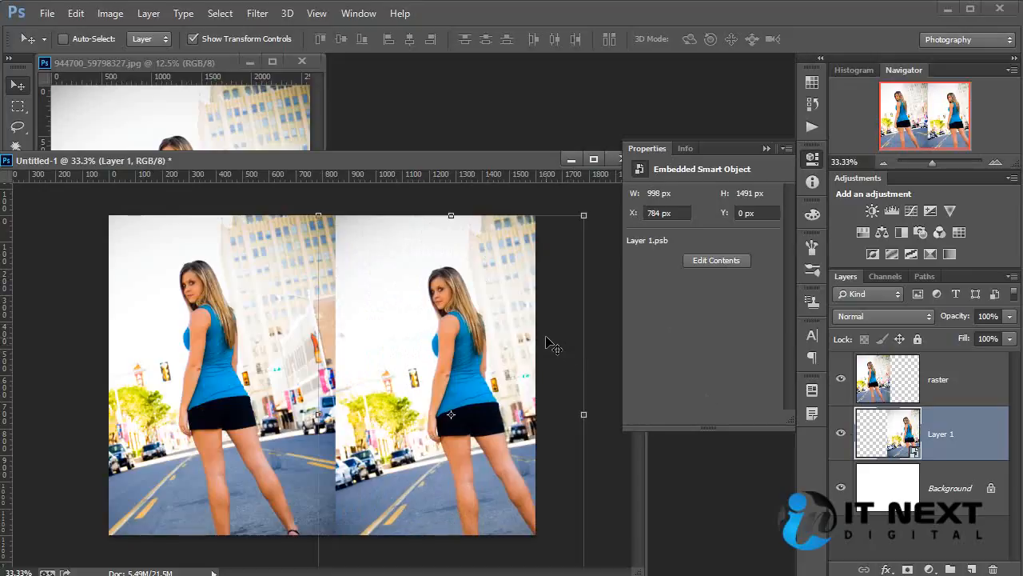
- Distort the raster photo by pulling its upper-right corner down and inward, and apply the transformation
ctrl+click(226, 293)
drag(345, 211, 249, 334)
key(Return)
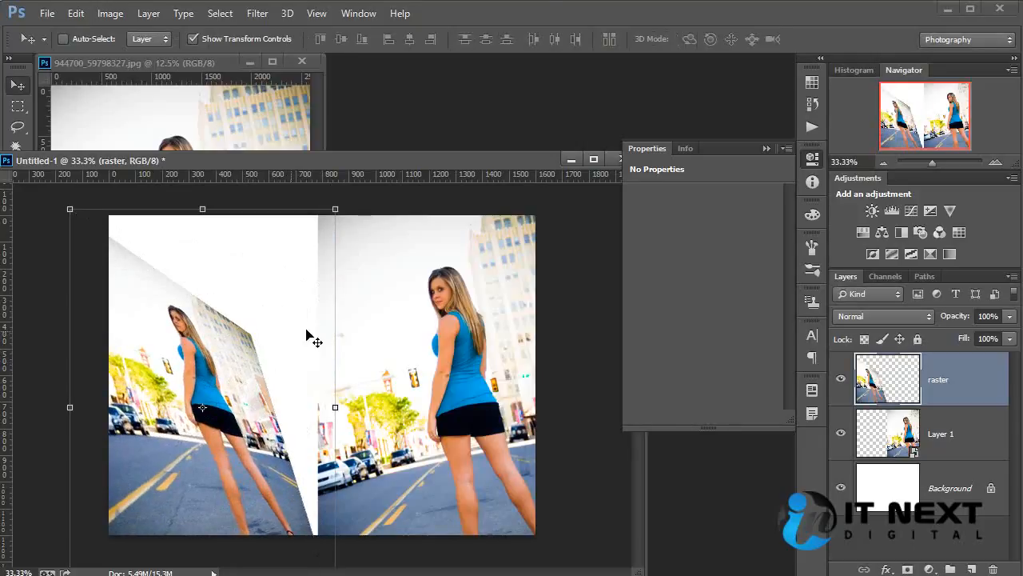
- Distort the smart object photo by pulling its upper-left corner down and inward, and apply the transformation
ctrl+click(335, 247)
drag(320, 216, 390, 403)
key(Return)
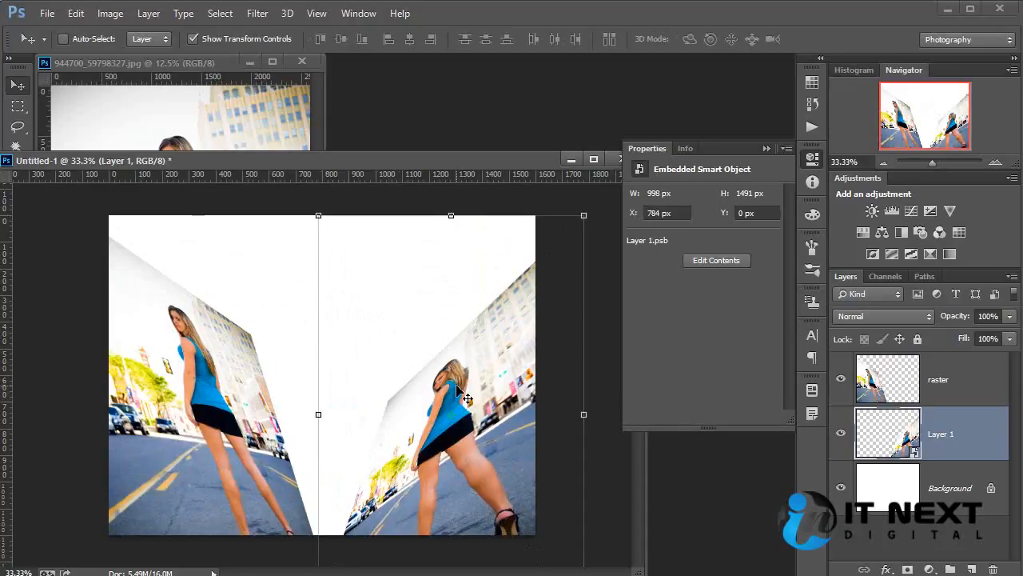
- Move the distorted raster photo about 173 px right and 129 px up, and add Layer 1 to the layer selection
ctrl+click(179, 366)
drag(182, 365, 244, 367)
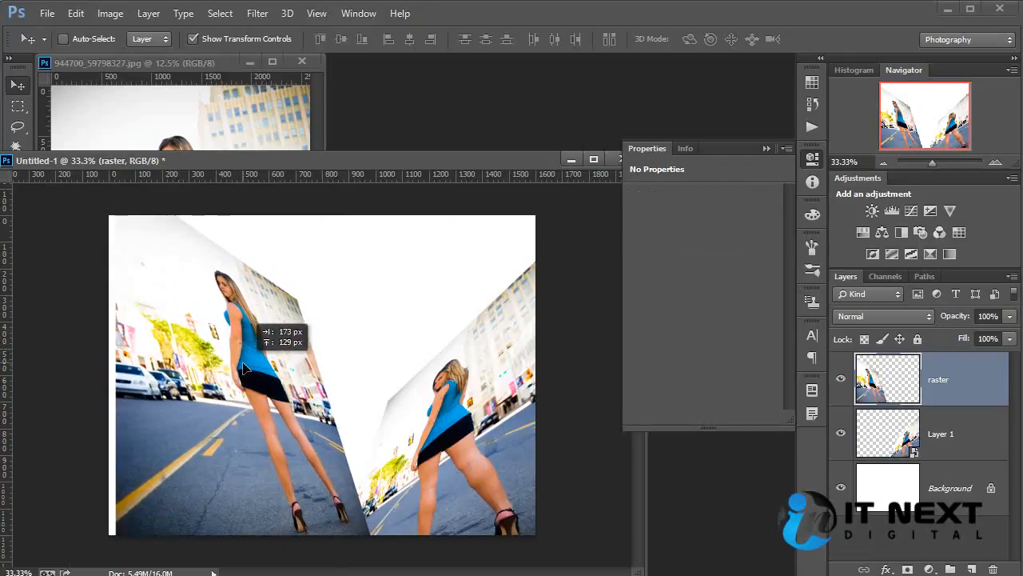
shift+click(968, 438)
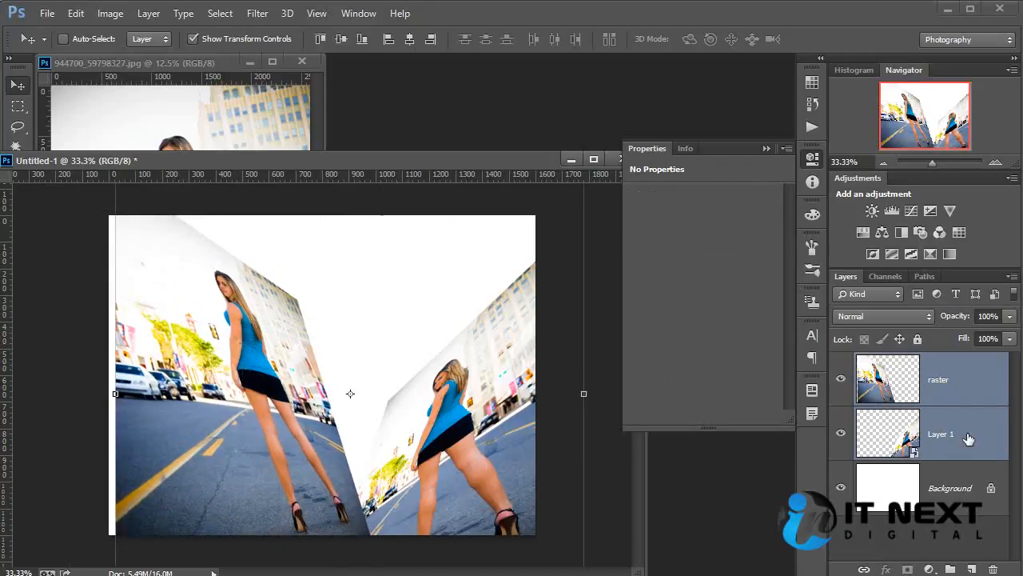
- Open the embedded contents of Layer 1 and copy the undistorted photo from it into the Untitled-1 document
double_click(900, 439)
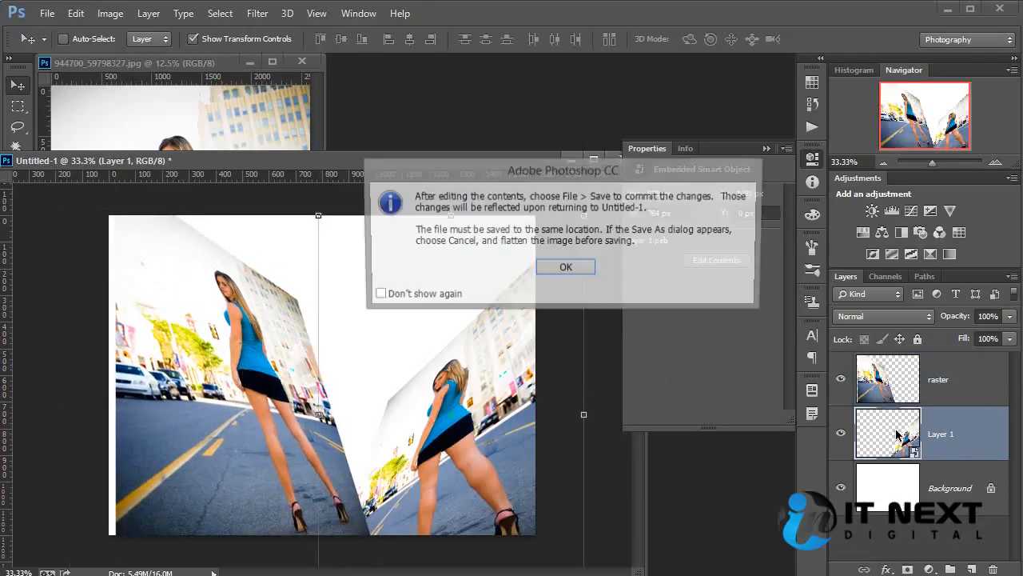
click(584, 272)
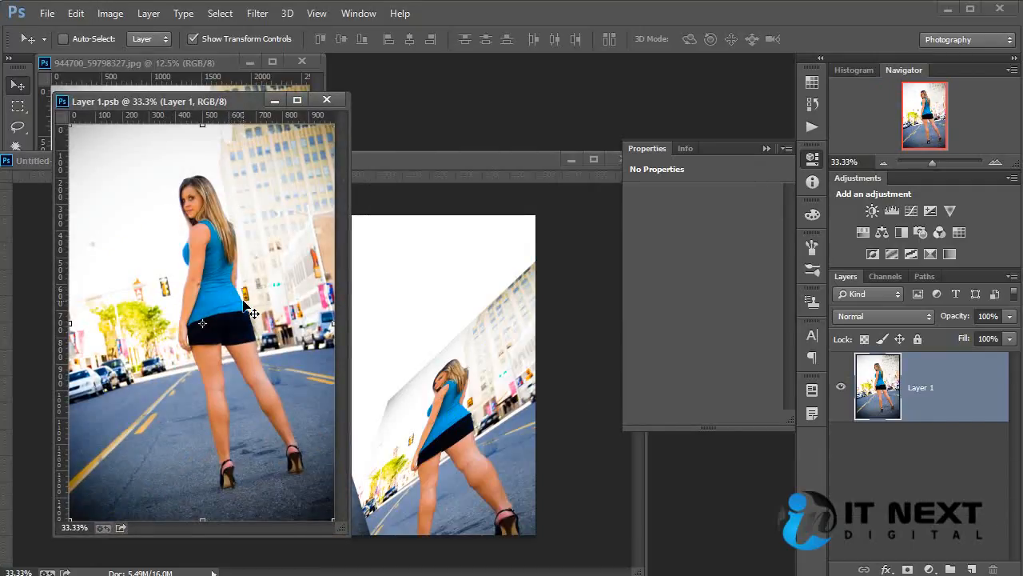
key(ctrl+a)
drag(244, 307, 432, 322)
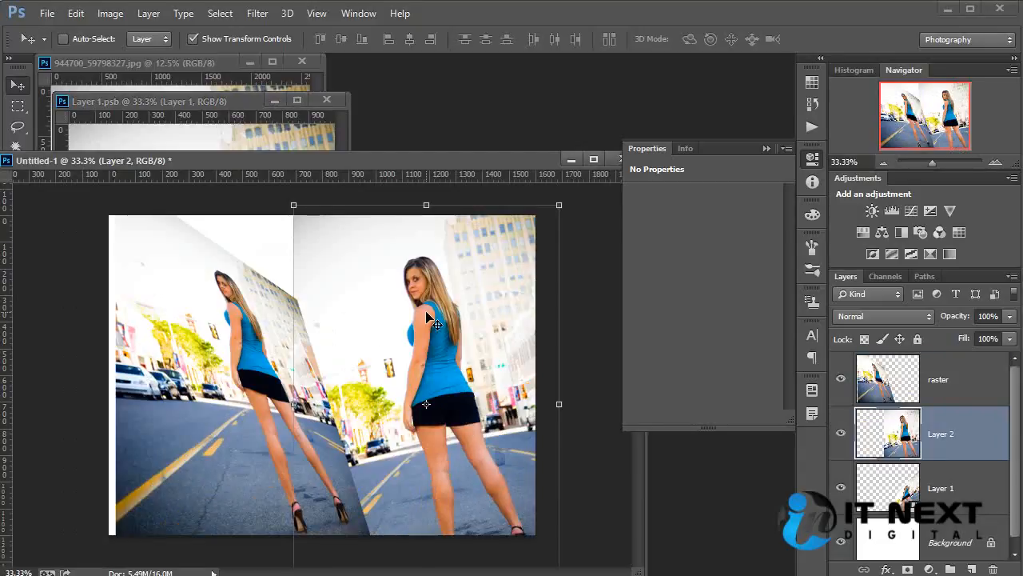
- Close the Layer 1.psb contents document and delete the photo layer copied from it in Untitled-1
click(333, 105)
drag(497, 260, 405, 266)
key(Delete)
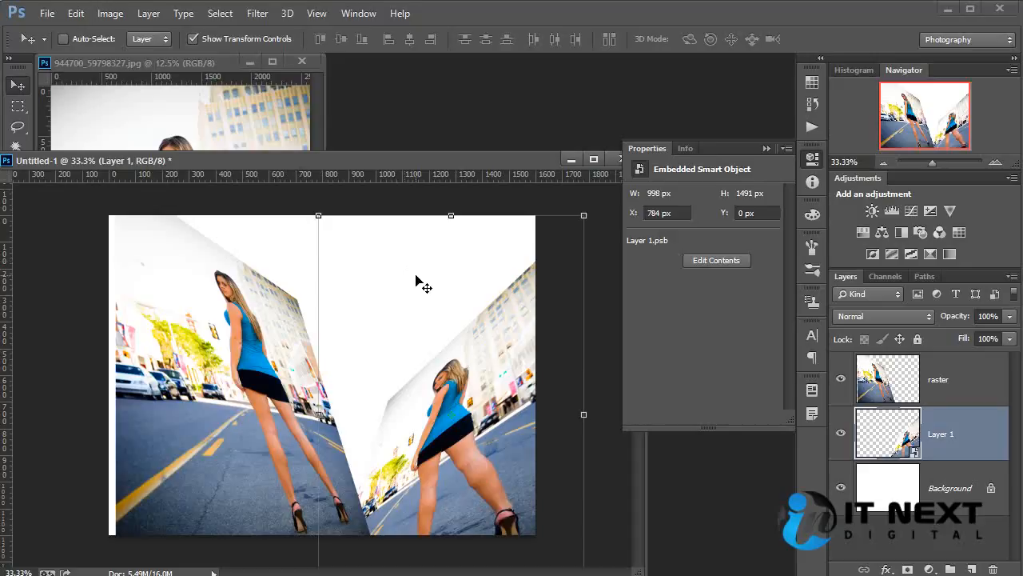
- Step back through the history to undo the copied layer, the raster photo's move and both corner distortions
key(ctrl+alt+z)
key(ctrl+alt+z)
key(ctrl+alt+z)
key(ctrl+alt+z)
key(ctrl+alt+z)
key(ctrl+alt+z)
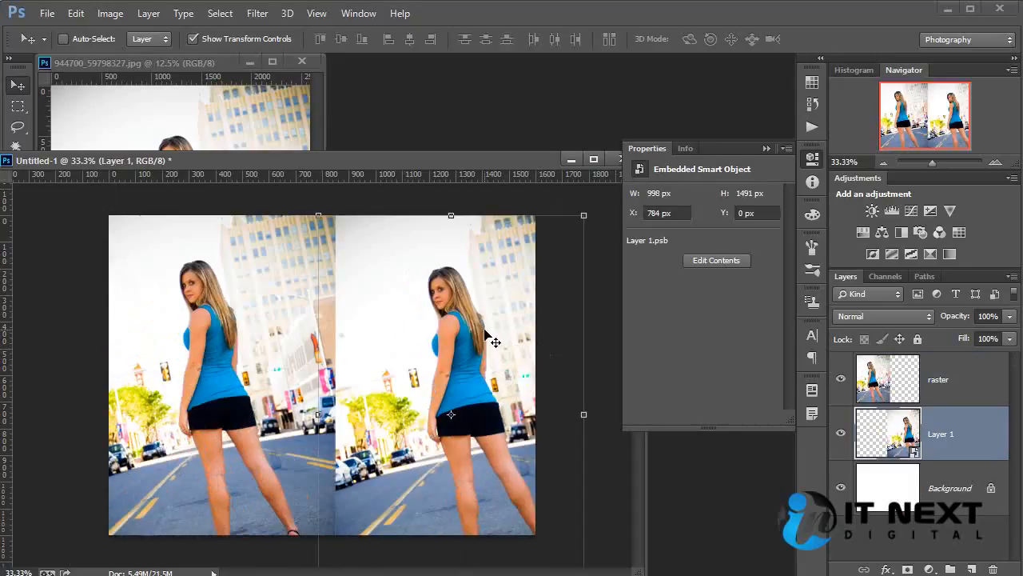
- Merge the smart object Layer 1 down into the Background, and undo the merge
click(945, 379)
click(947, 414)
click(149, 13)
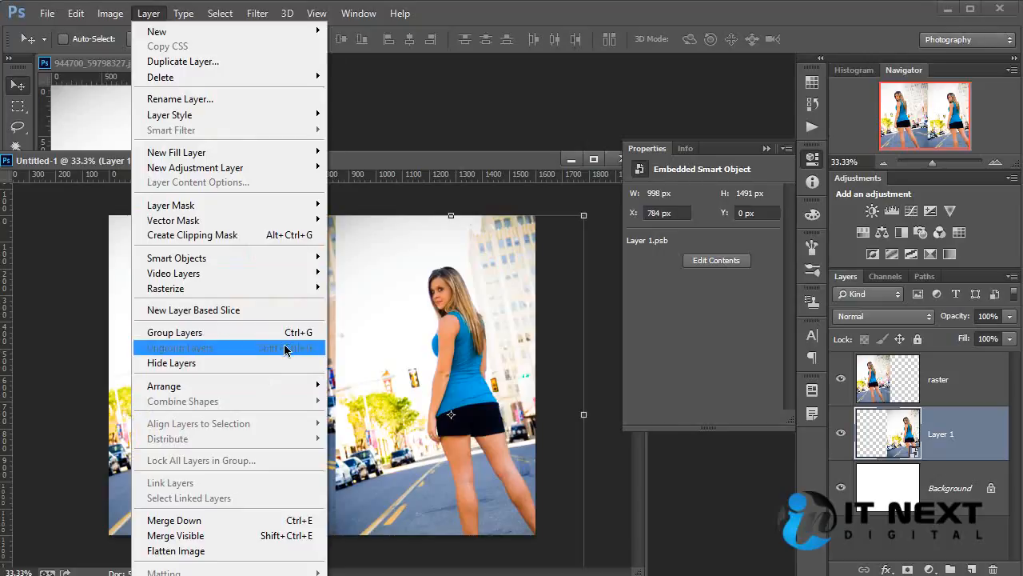
click(246, 522)
key(ctrl+z)
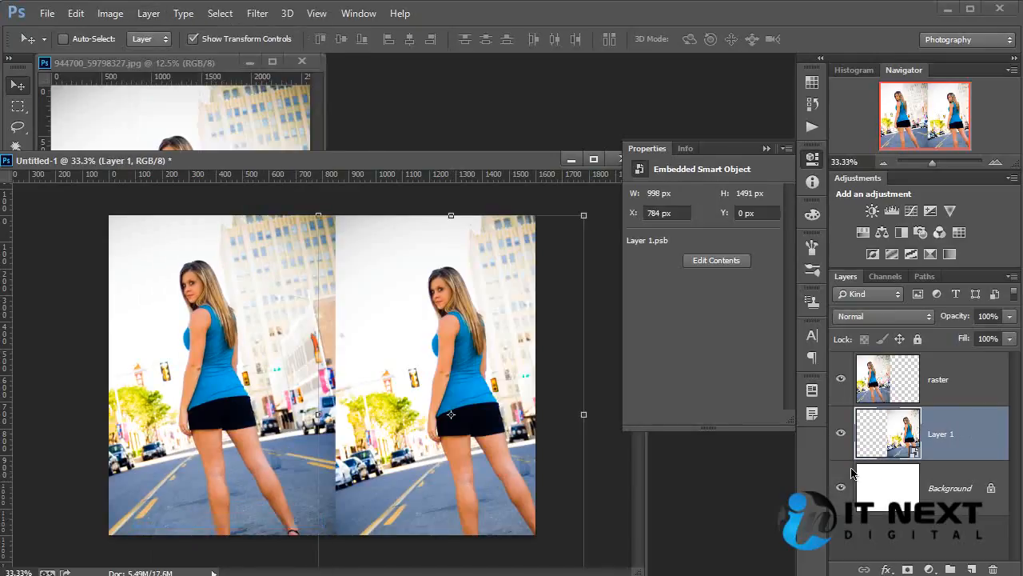
- Select the raster layer and the smart object Layer 1 together, leaving the Background out of the selection
click(876, 478)
shift+click(941, 425)
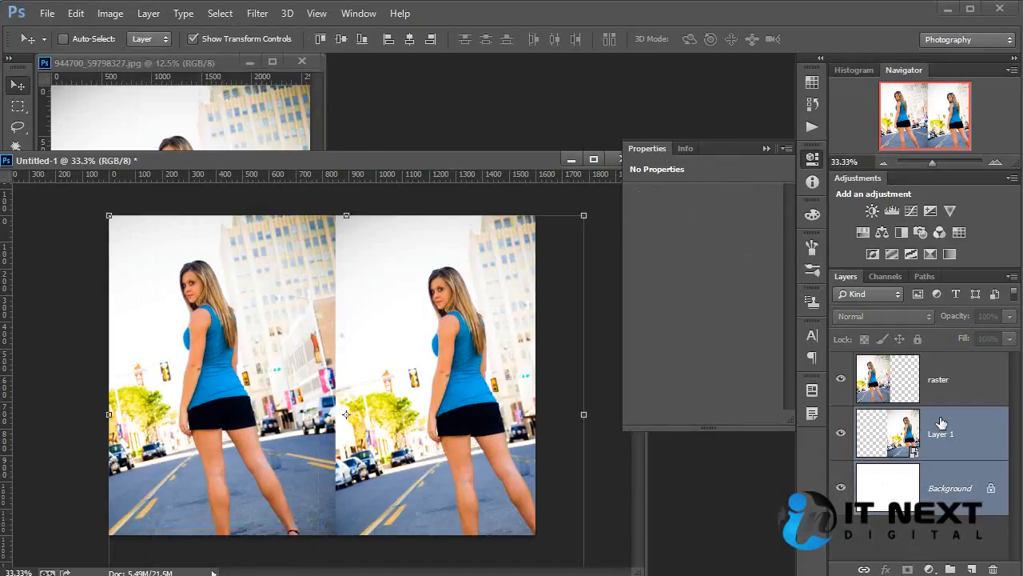
click(943, 432)
shift+click(954, 380)
click(948, 444)
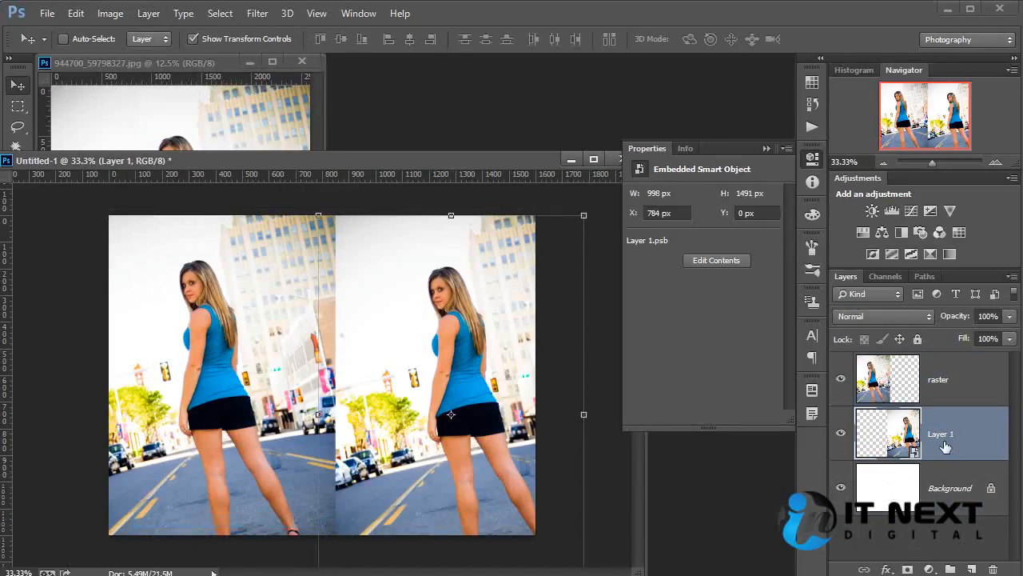
shift+click(958, 391)
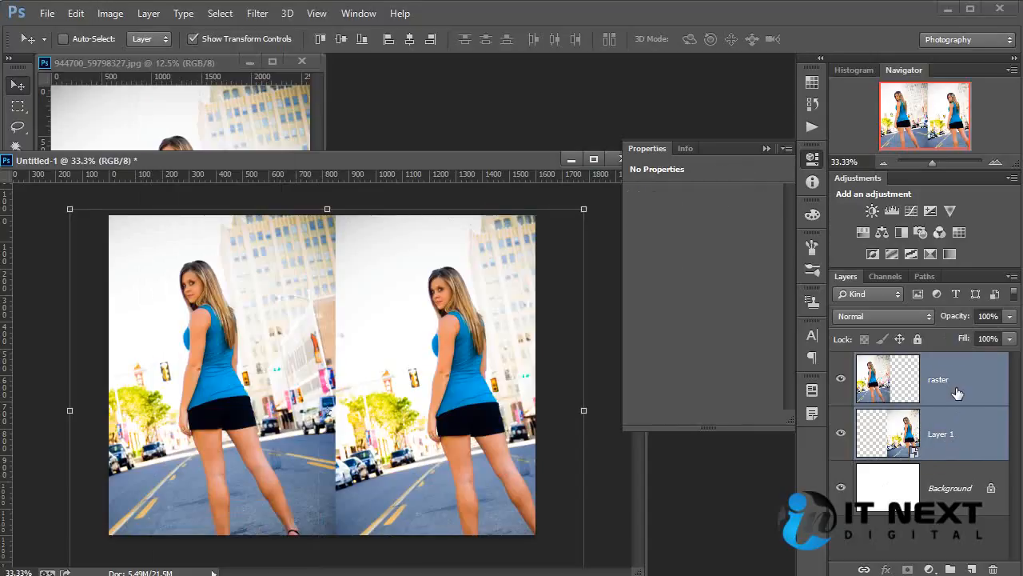
key(ctrl+shift+s)
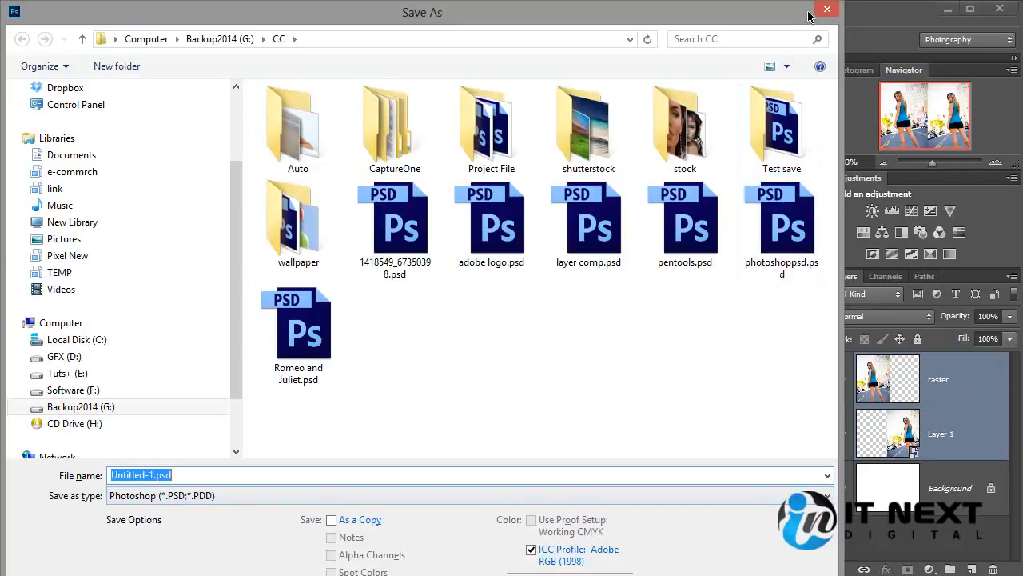
click(826, 9)
key(ctrl+w)
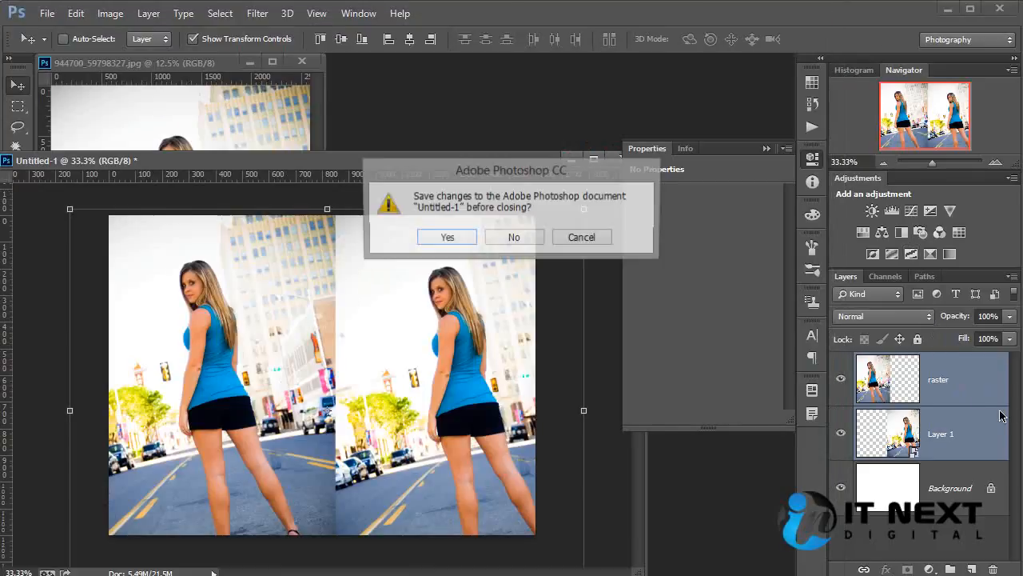
click(584, 238)
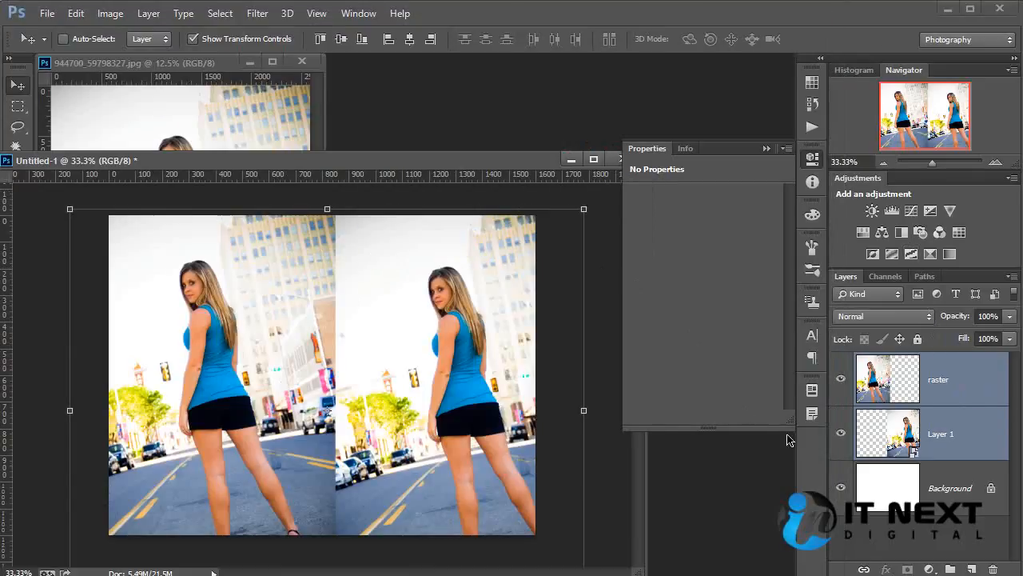
- Try merging the two selected photo layers, and try flattening the whole image
key(ctrl+e)
key(ctrl+z)
click(115, 18)
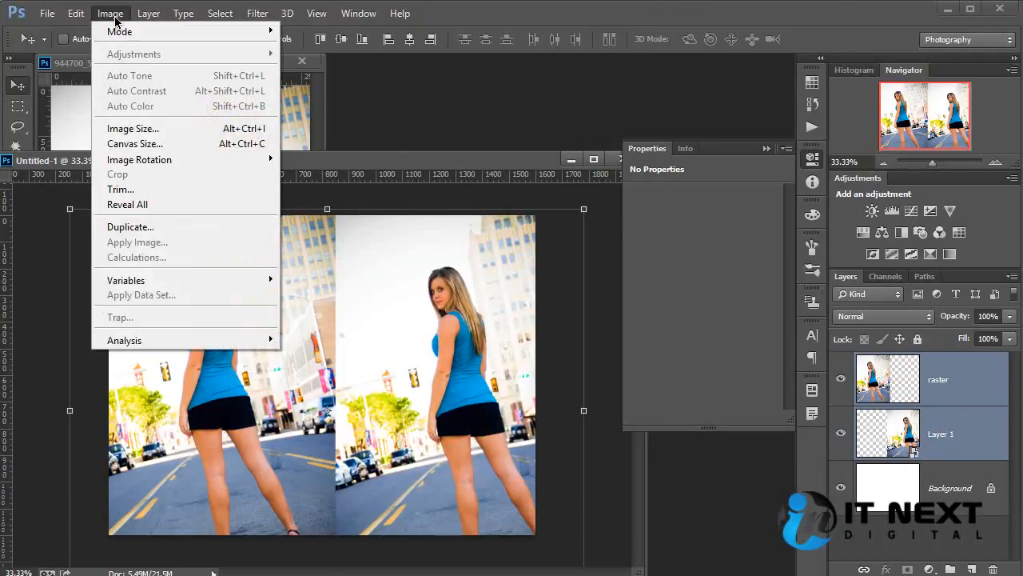
mouse_move(147, 22)
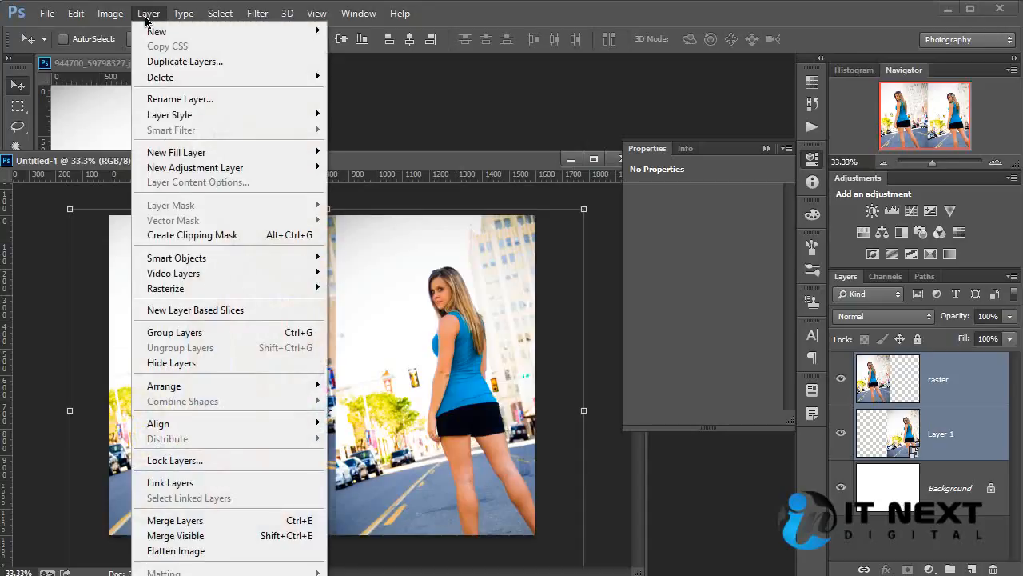
click(226, 555)
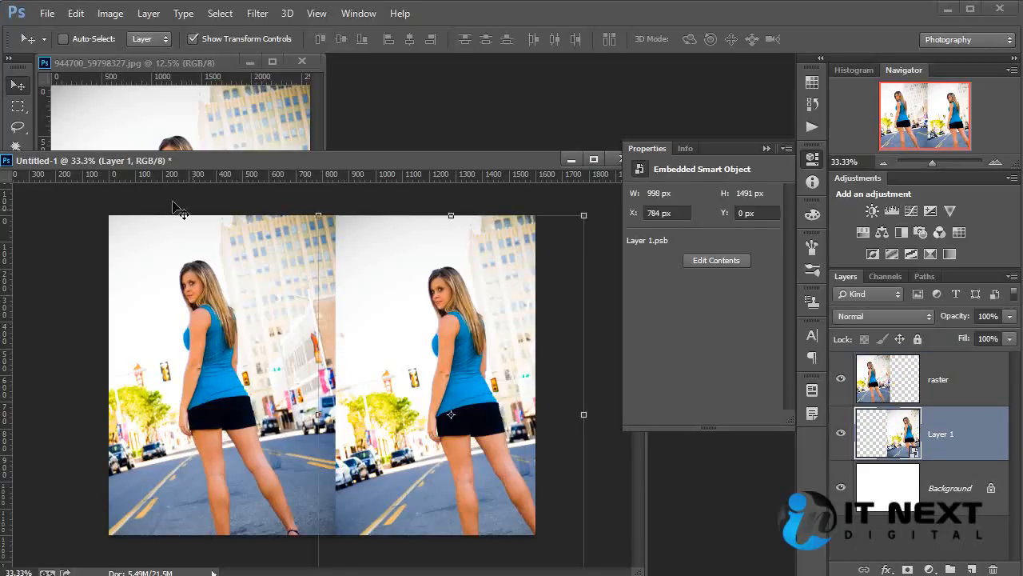
- Move the Untitled-1 document window so that it no longer covers the tools
click(148, 15)
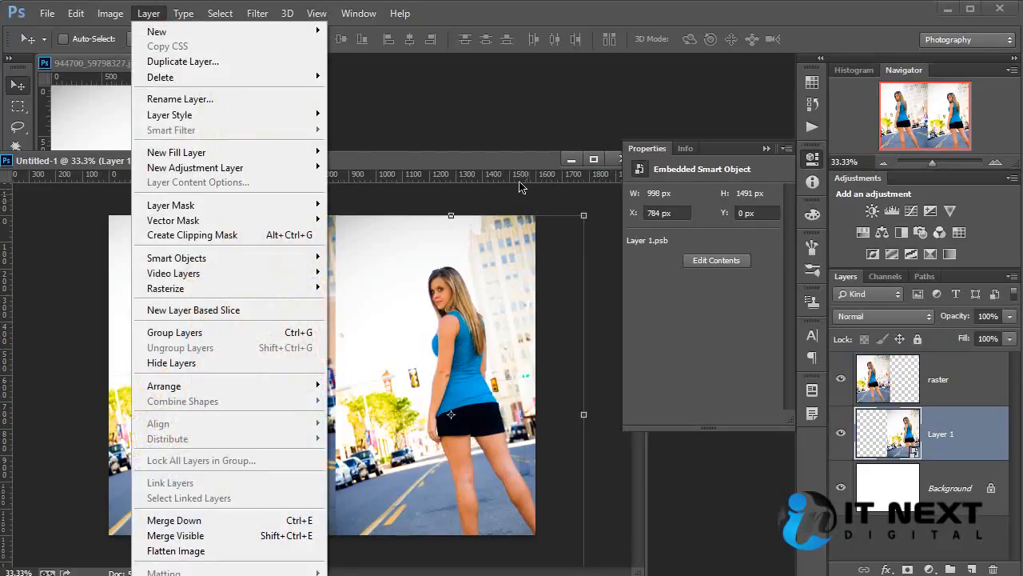
click(499, 162)
drag(439, 164, 507, 128)
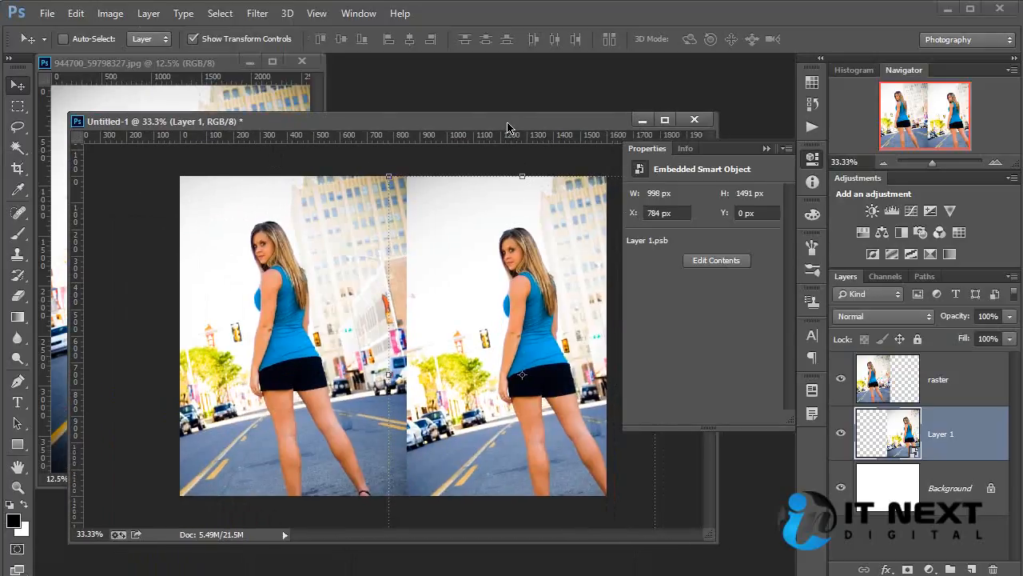